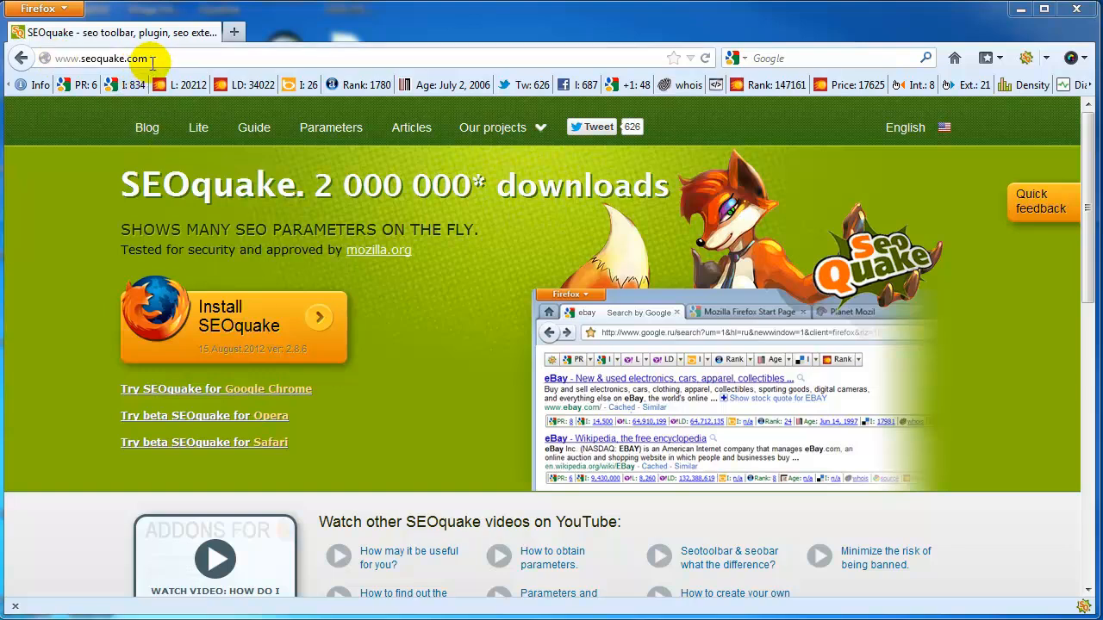
# Go to the Google AdWords sign-in page.
pyautogui.click(112, 58)
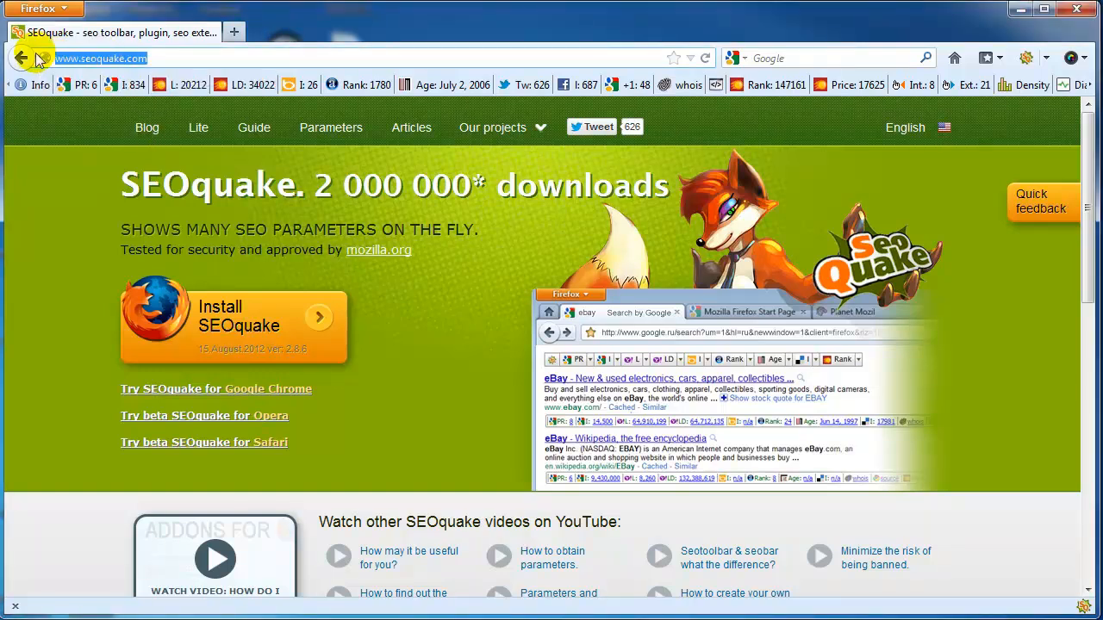
pyautogui.write('google.co.uk/')
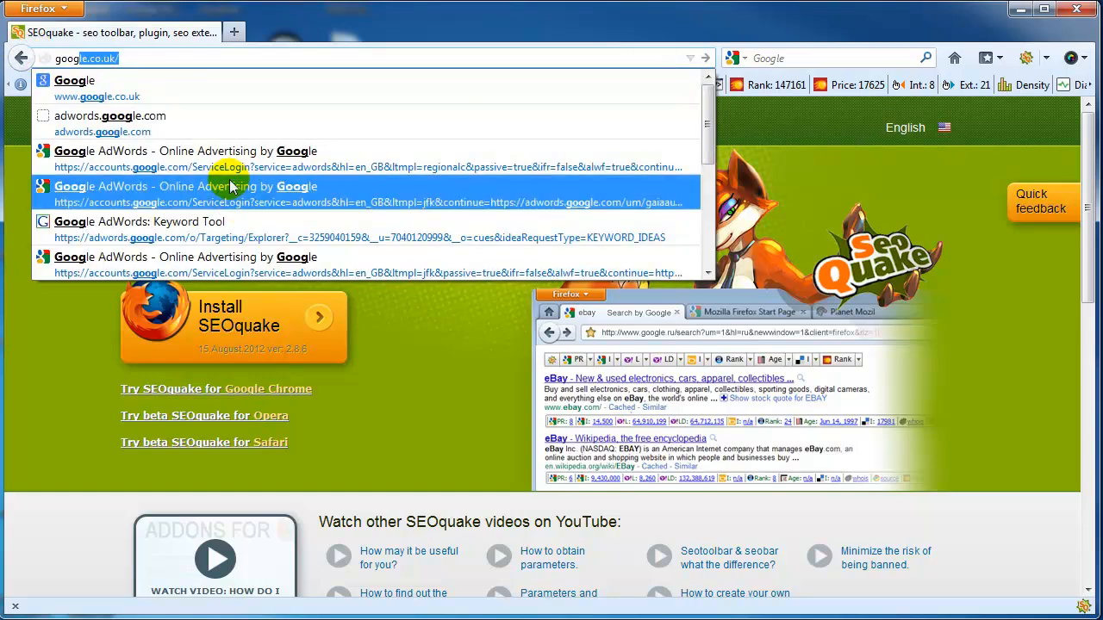
pyautogui.click(195, 126)
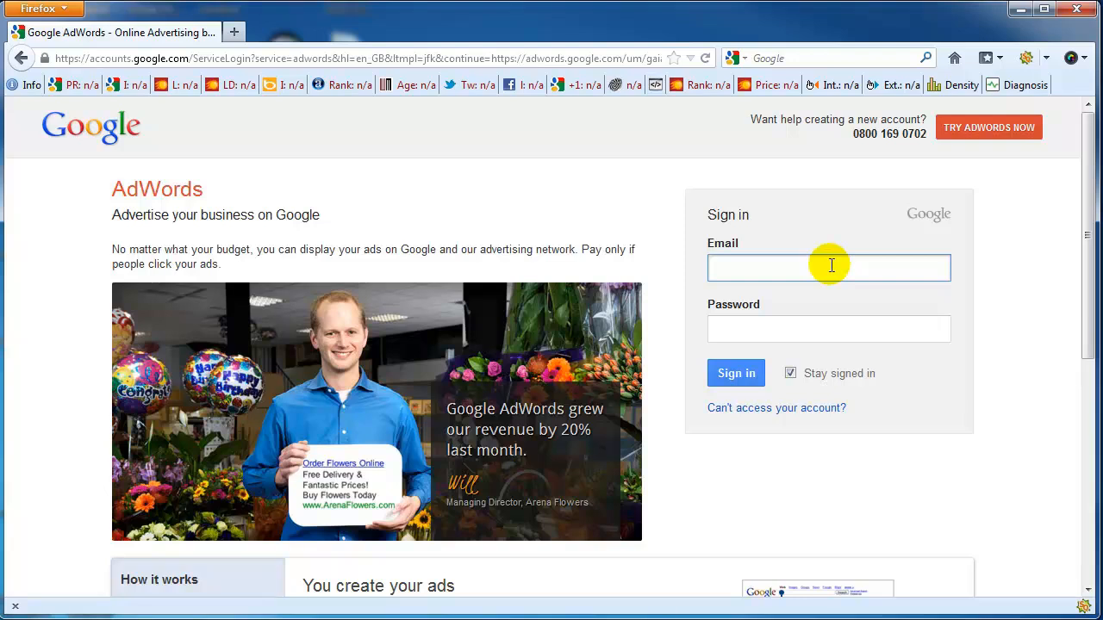
# Sign in to AdWords using the stored account e-mail that starts with "d".
pyautogui.write('d')
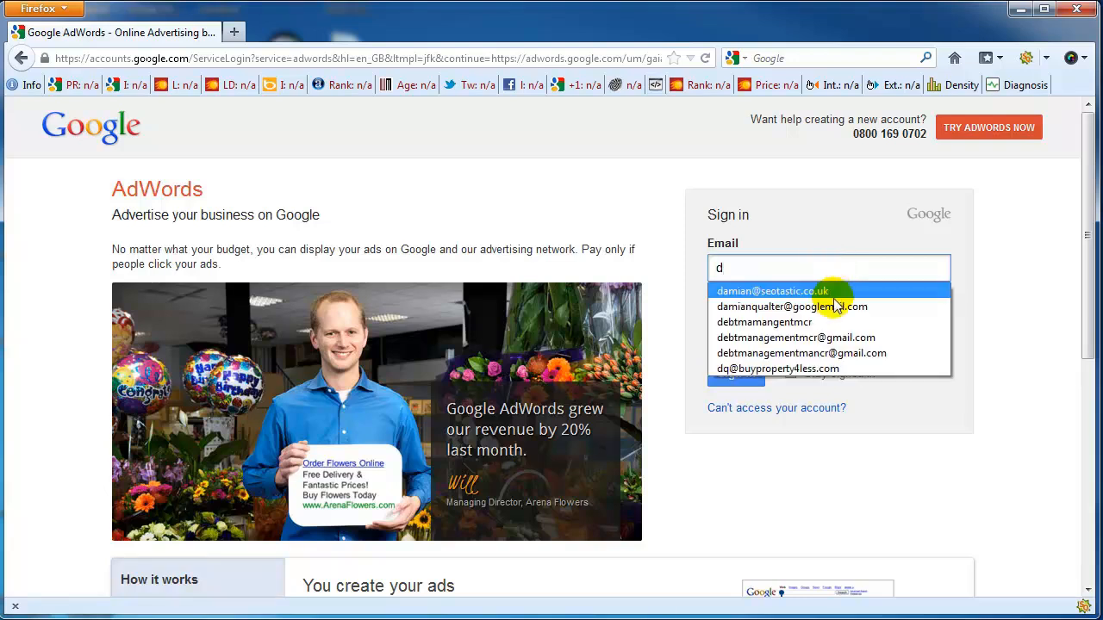
pyautogui.click(833, 307)
pyautogui.click(726, 379)
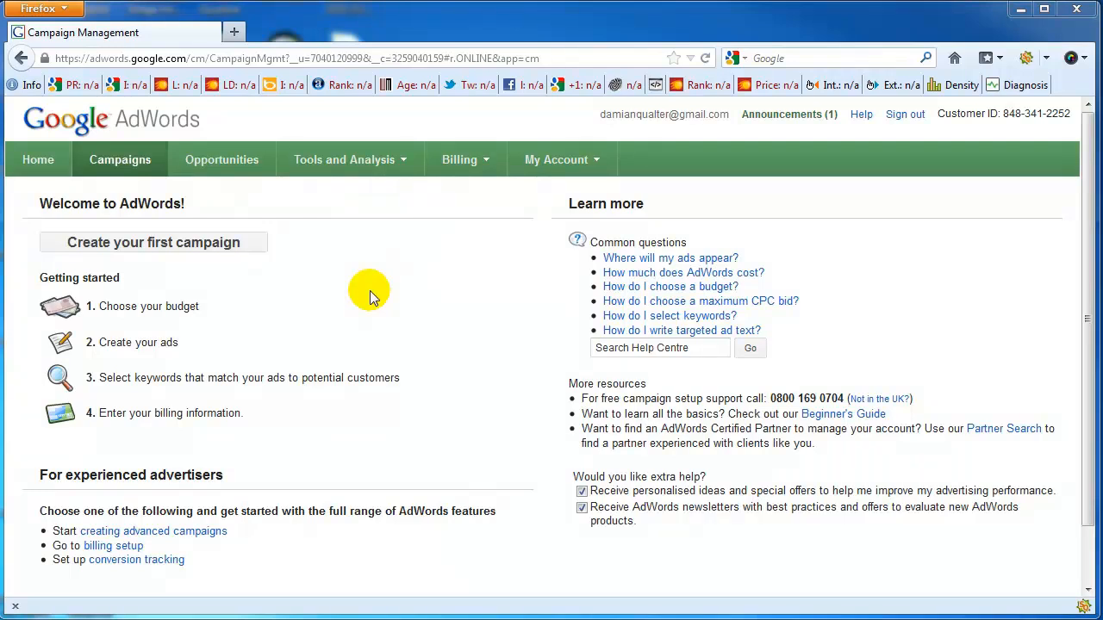
# Search the Keyword Tool for the phrase "dog training" and show the individual keyword ideas instead of ad group ideas.
pyautogui.click(401, 165)
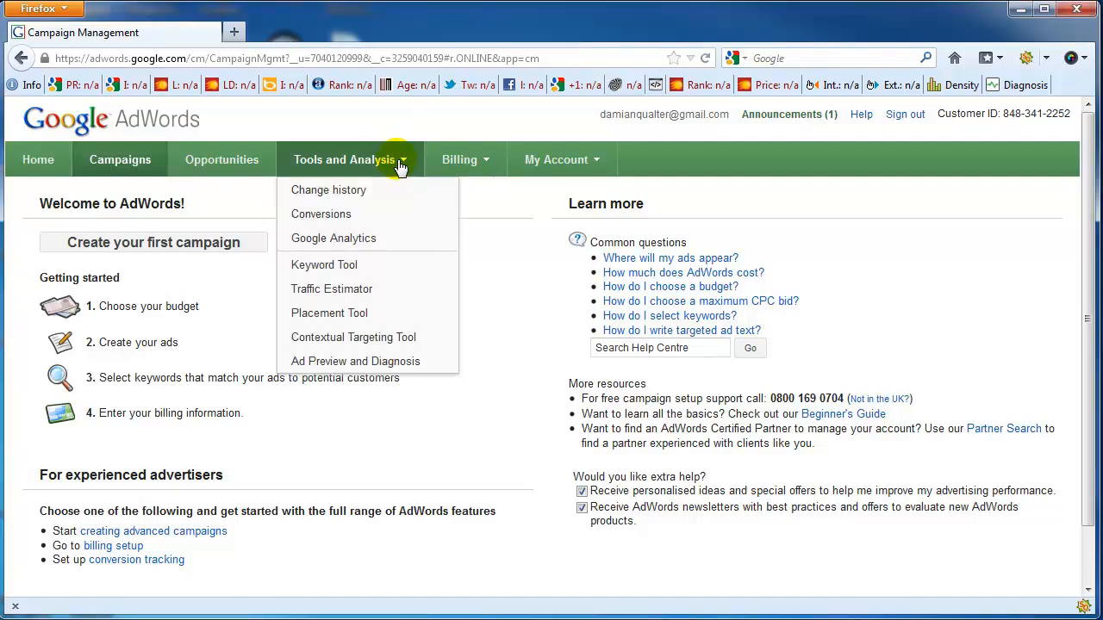
pyautogui.click(339, 265)
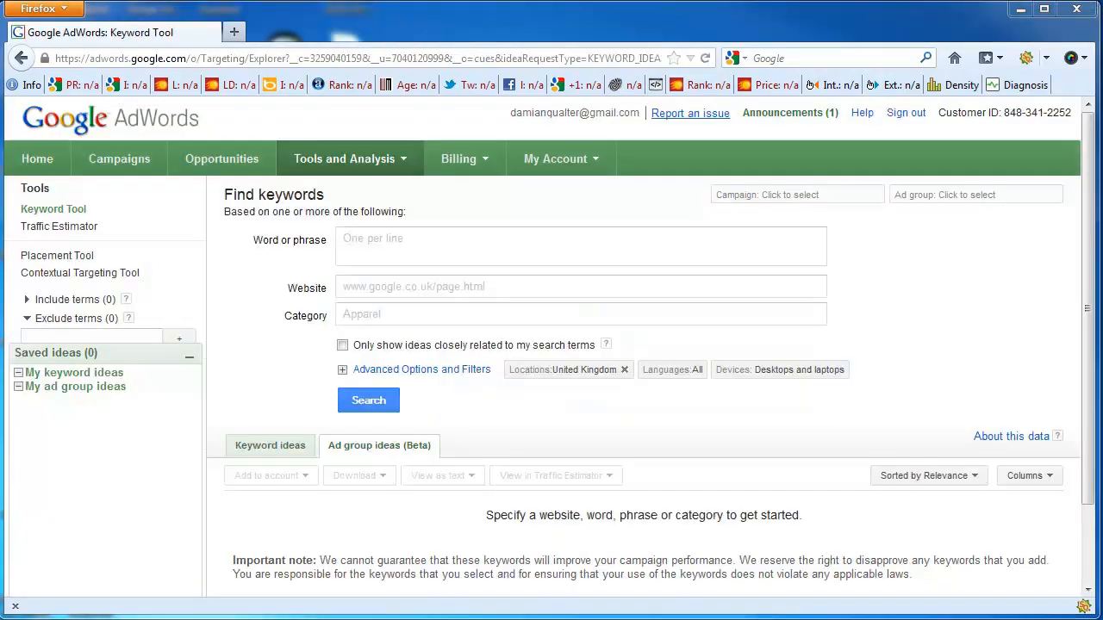
pyautogui.click(365, 237)
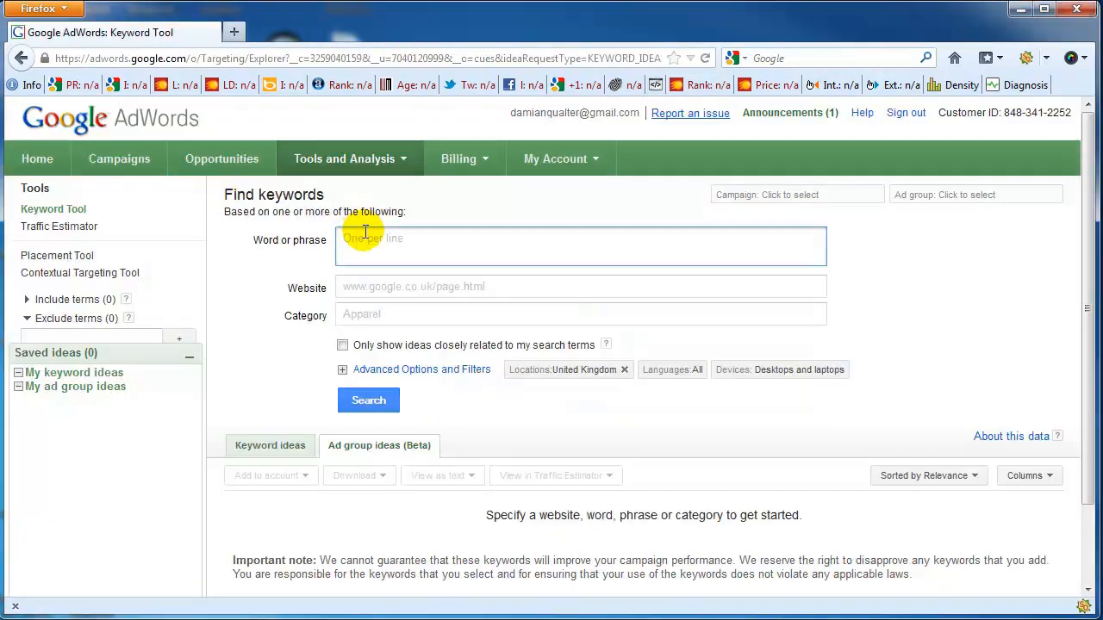
pyautogui.write('dog training')
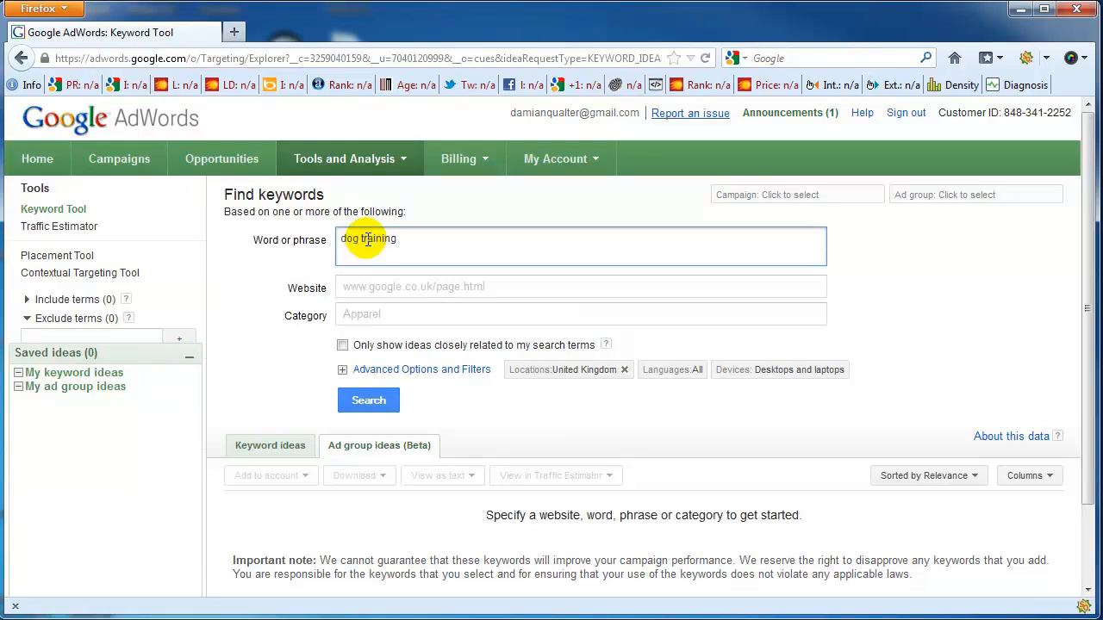
pyautogui.click(380, 405)
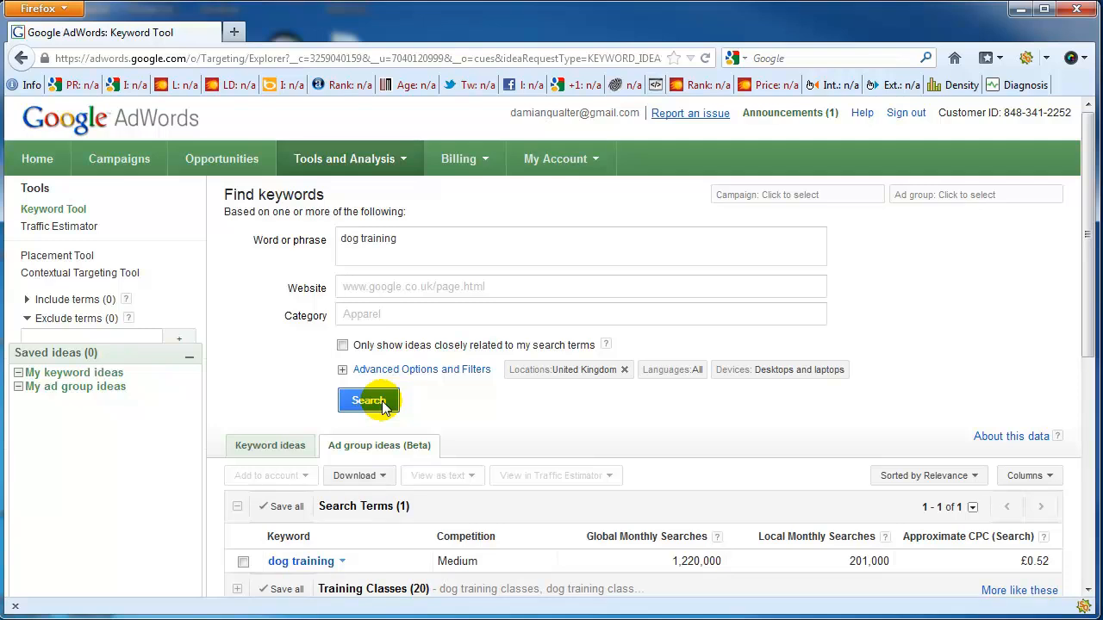
pyautogui.click(248, 445)
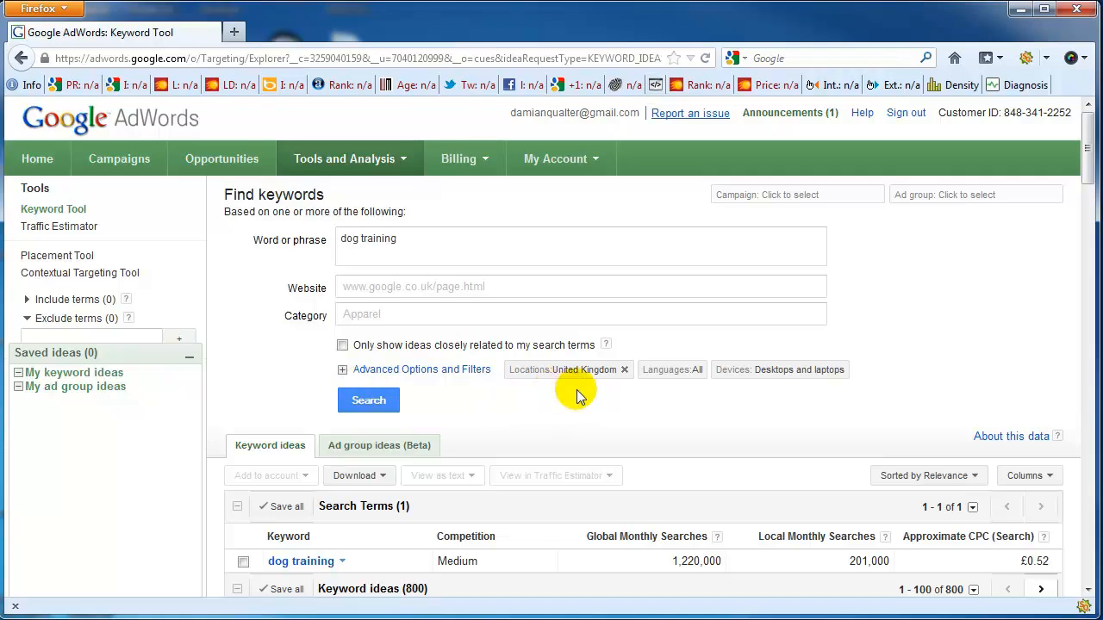
# Review the location, language and device settings in the Keyword Tool's advanced options and filters, and collapse them.
pyautogui.click(342, 368)
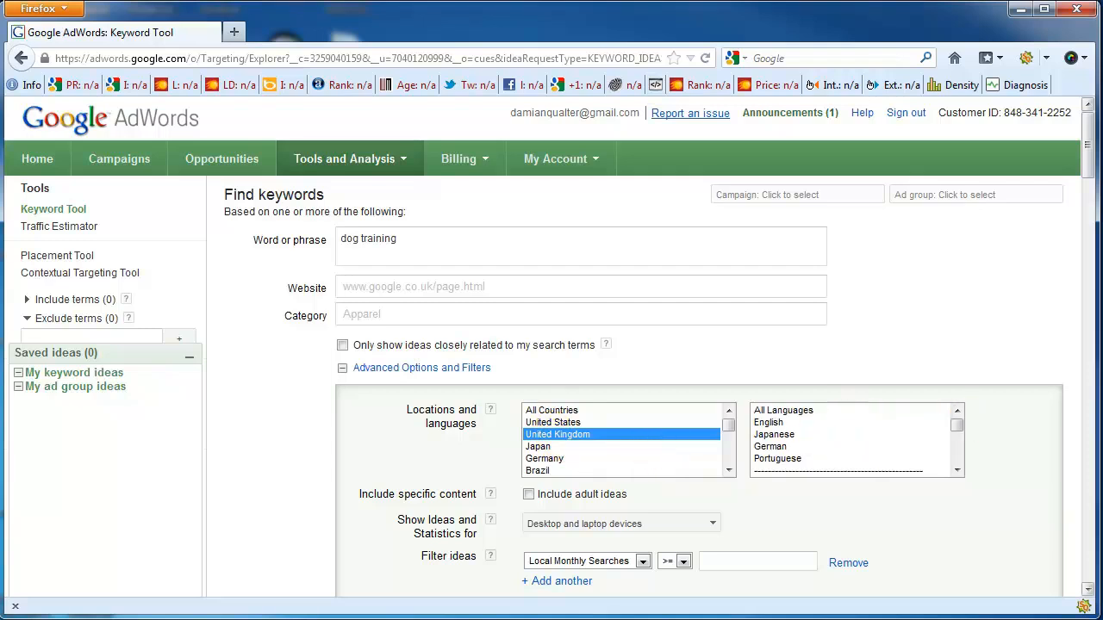
pyautogui.moveTo(1085, 135); pyautogui.dragTo(1086, 161)
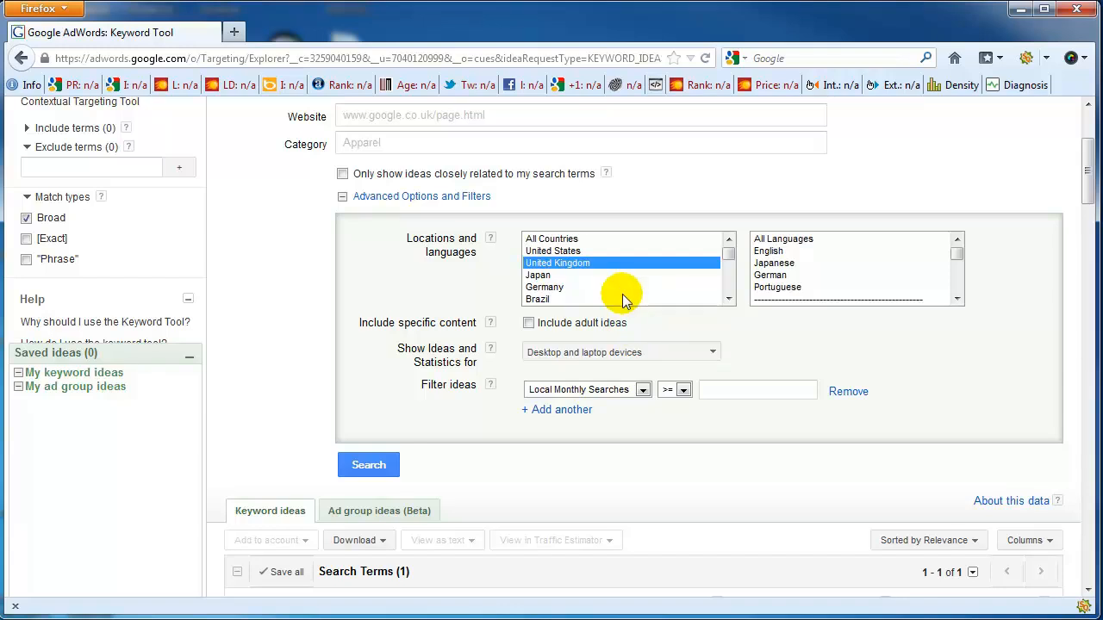
pyautogui.click(371, 472)
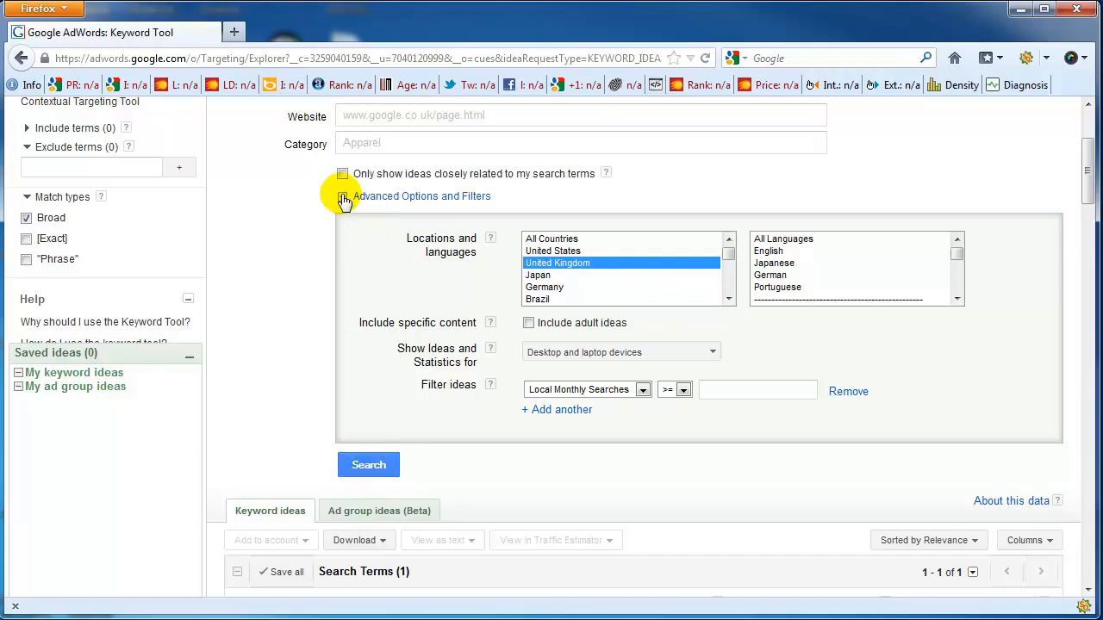
# Examine the competition, global and local monthly searches and approximate CPC of the search term and its related keyword ideas.
pyautogui.moveTo(1083, 178); pyautogui.dragTo(1089, 223)
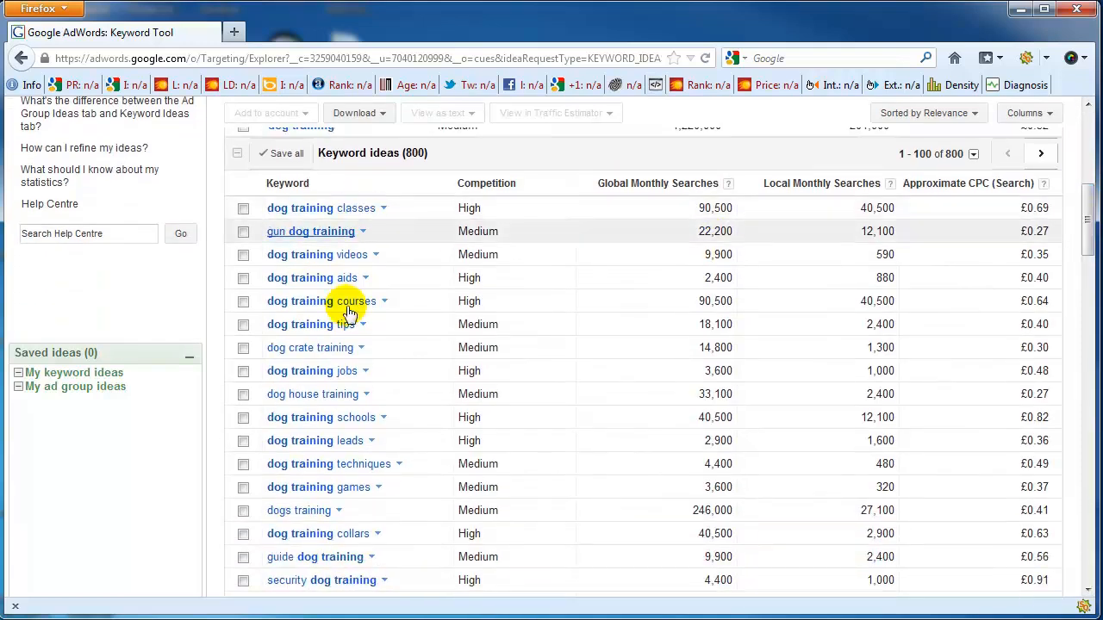
pyautogui.moveTo(1088, 217); pyautogui.dragTo(1087, 200)
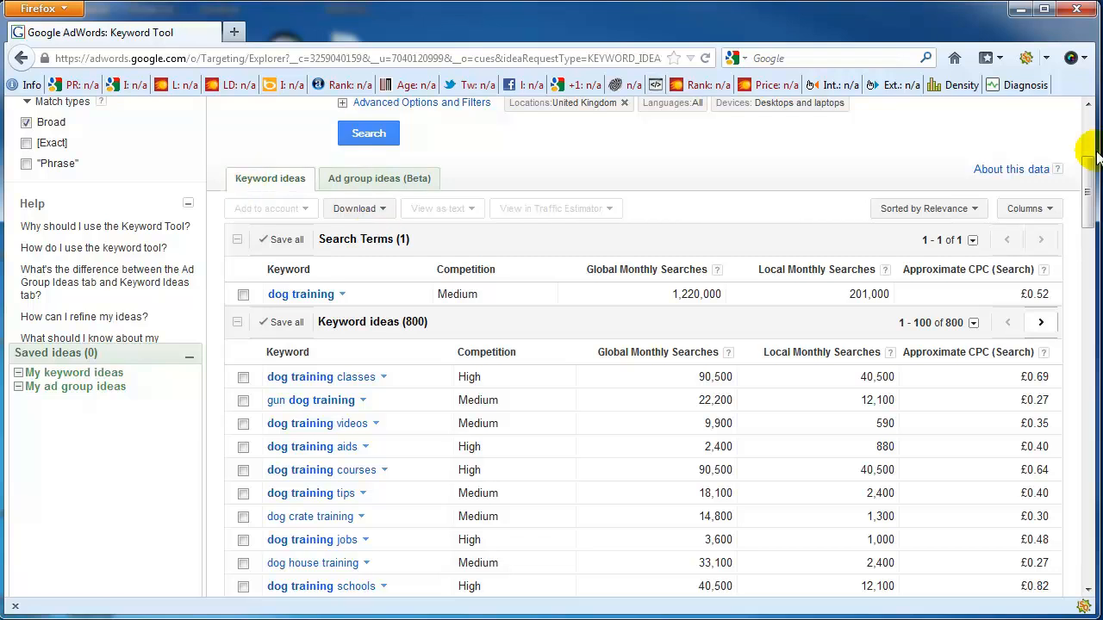
pyautogui.moveTo(1091, 170); pyautogui.dragTo(1091, 166)
pyautogui.scroll(-2, 1093, 171)
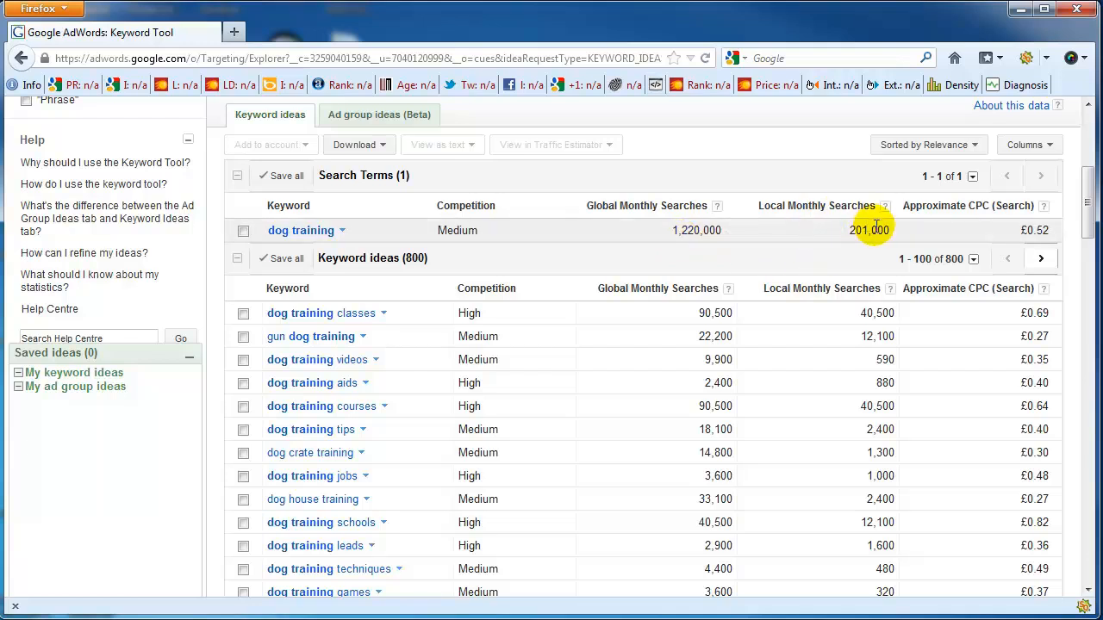
pyautogui.scroll(4, 1090, 199)
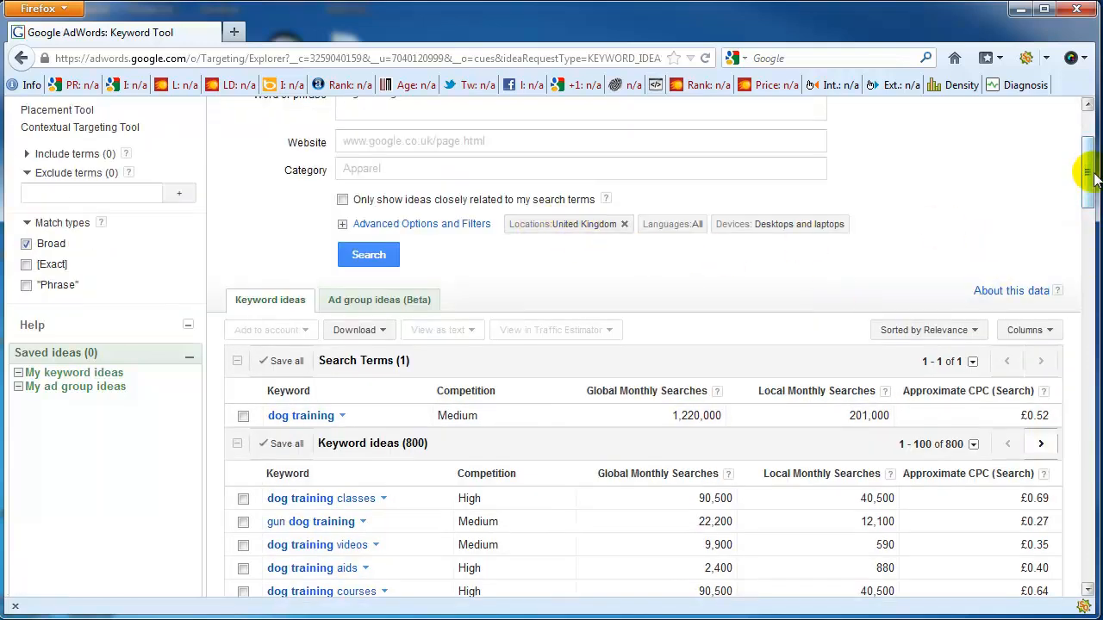
pyautogui.scroll(-5, 1091, 181)
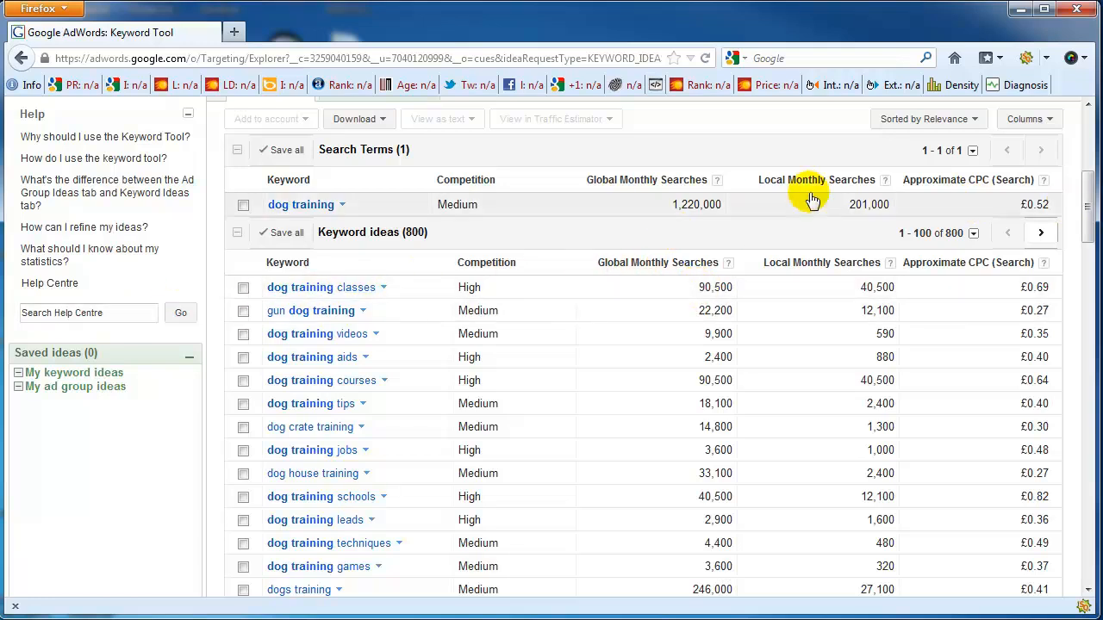
pyautogui.scroll(-1, 1084, 179)
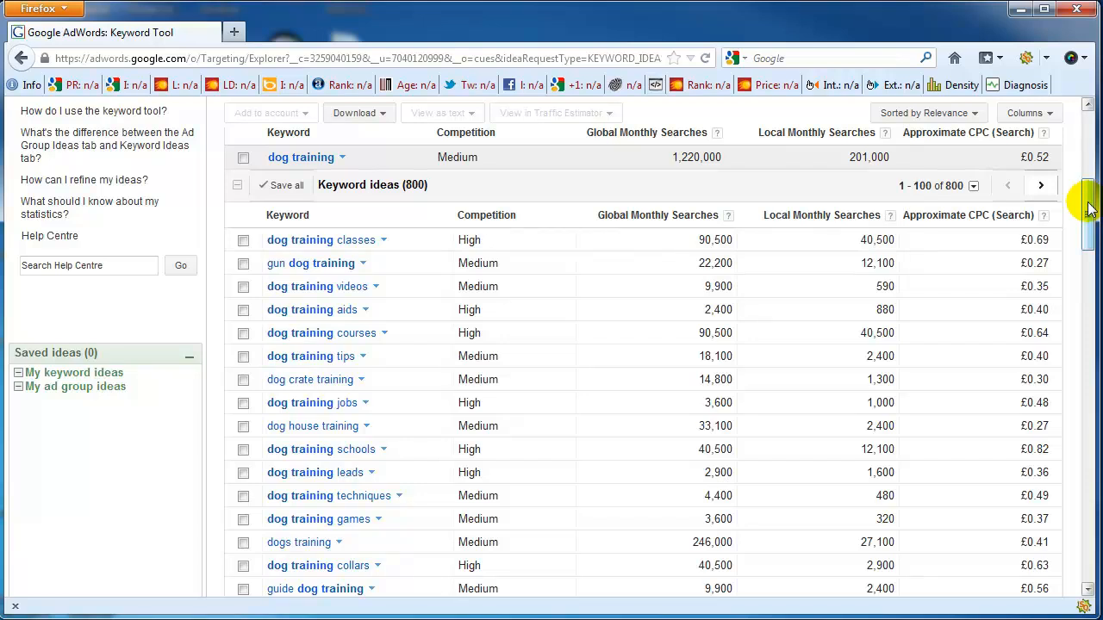
# Save the keyword ideas dog training, dog training classes, dog training videos, dog training aids, dog training courses and dog training tips.
pyautogui.moveTo(1089, 205)
pyautogui.mouseDown()
pyautogui.moveTo(1083, 168)
pyautogui.moveTo(1086, 184)
pyautogui.mouseUp()
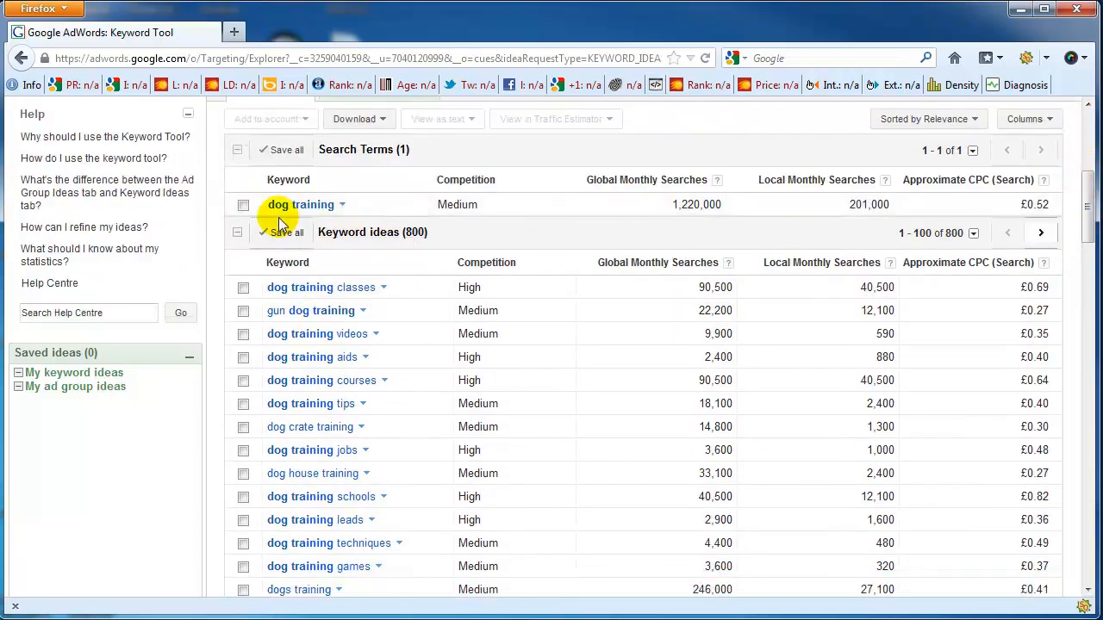
pyautogui.click(244, 205)
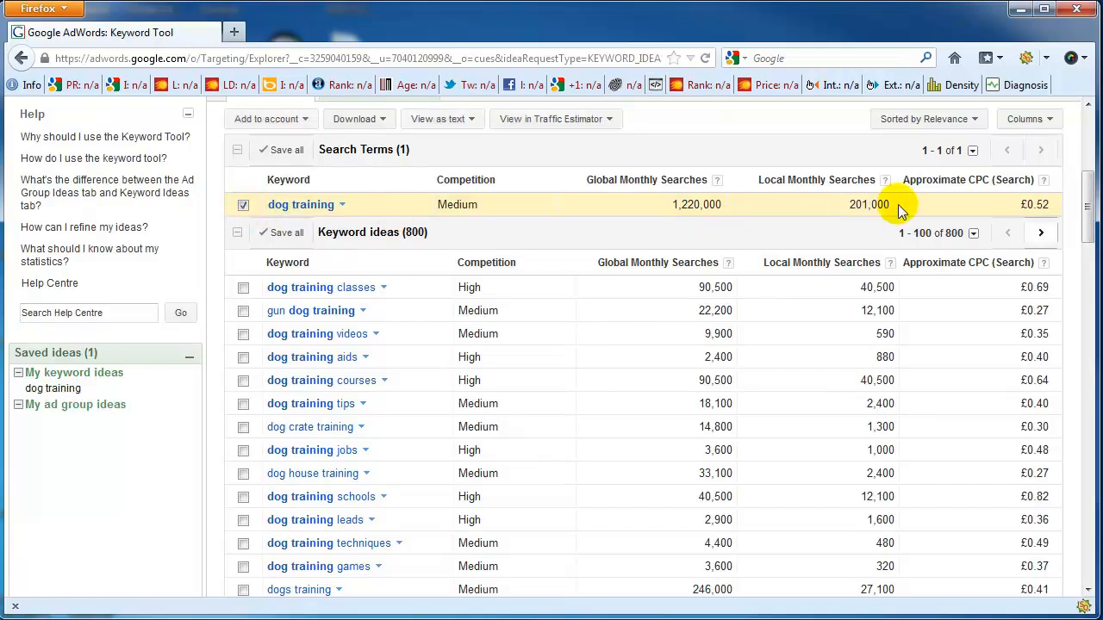
pyautogui.moveTo(1083, 173); pyautogui.dragTo(1051, 192)
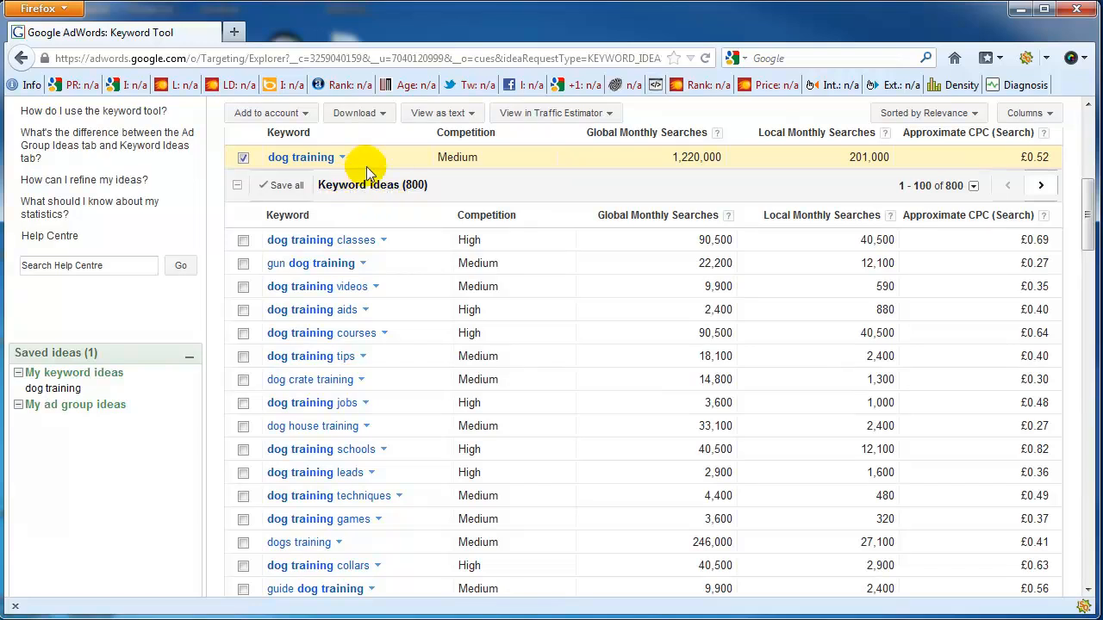
pyautogui.click(244, 241)
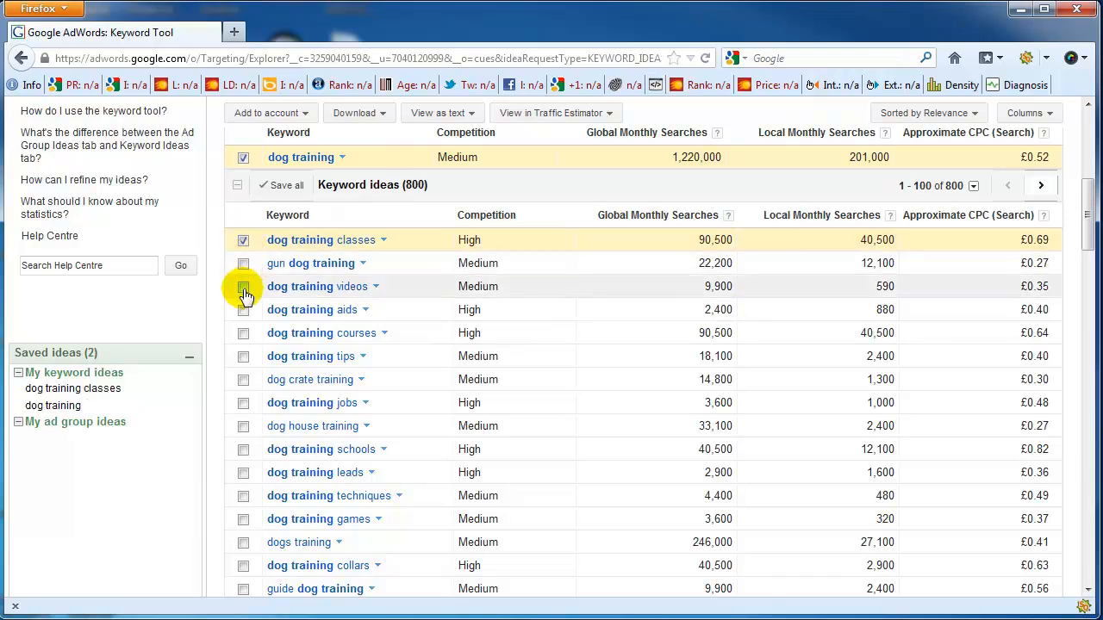
pyautogui.click(244, 290)
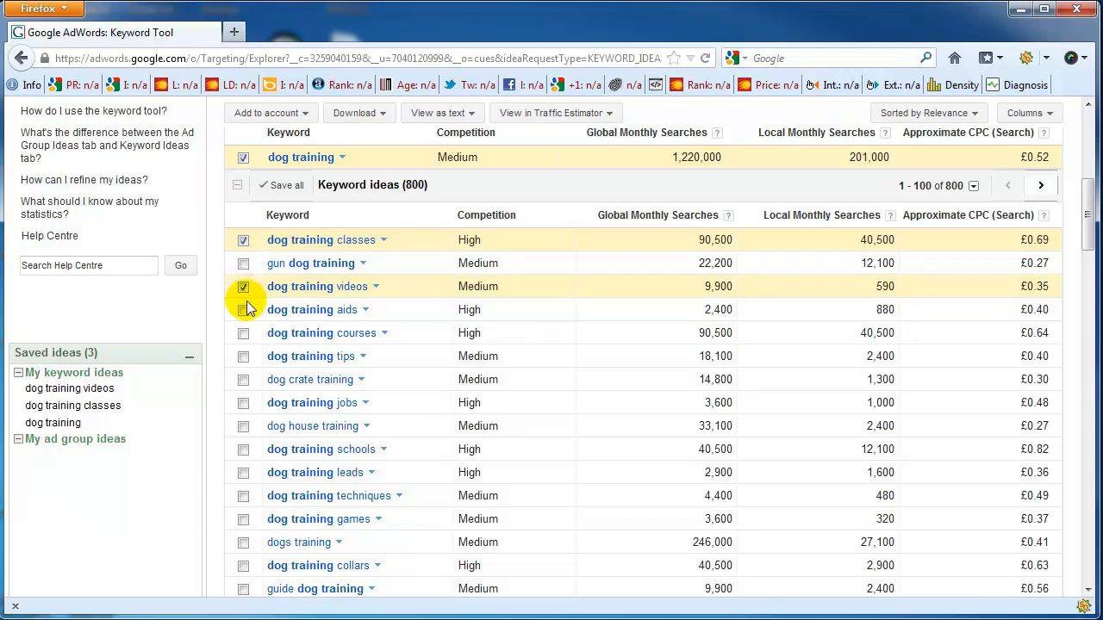
pyautogui.click(244, 311)
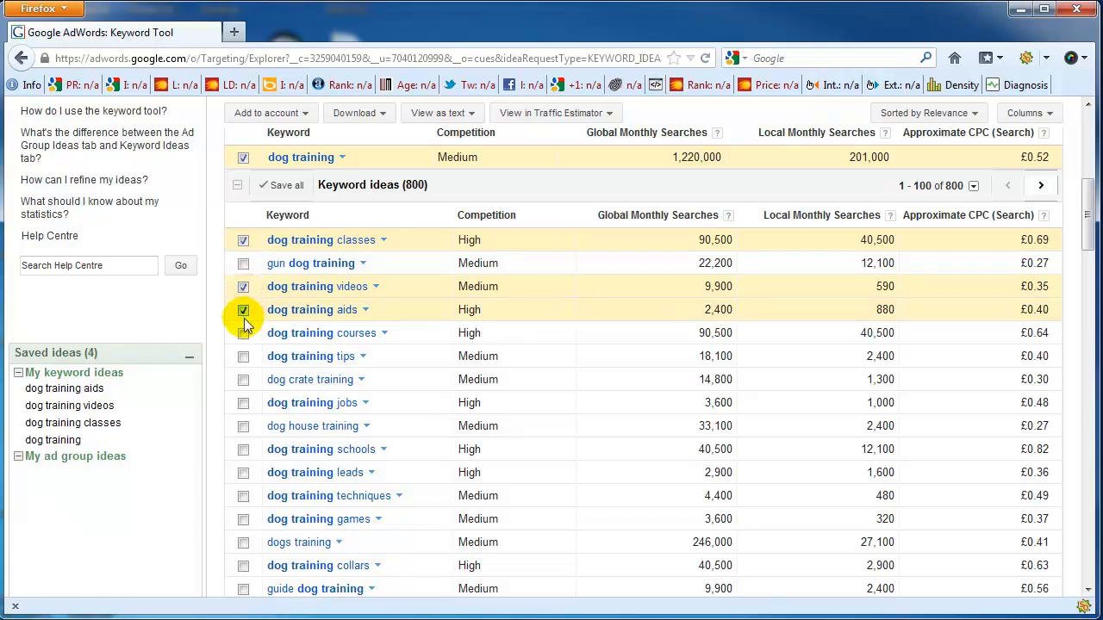
pyautogui.click(244, 335)
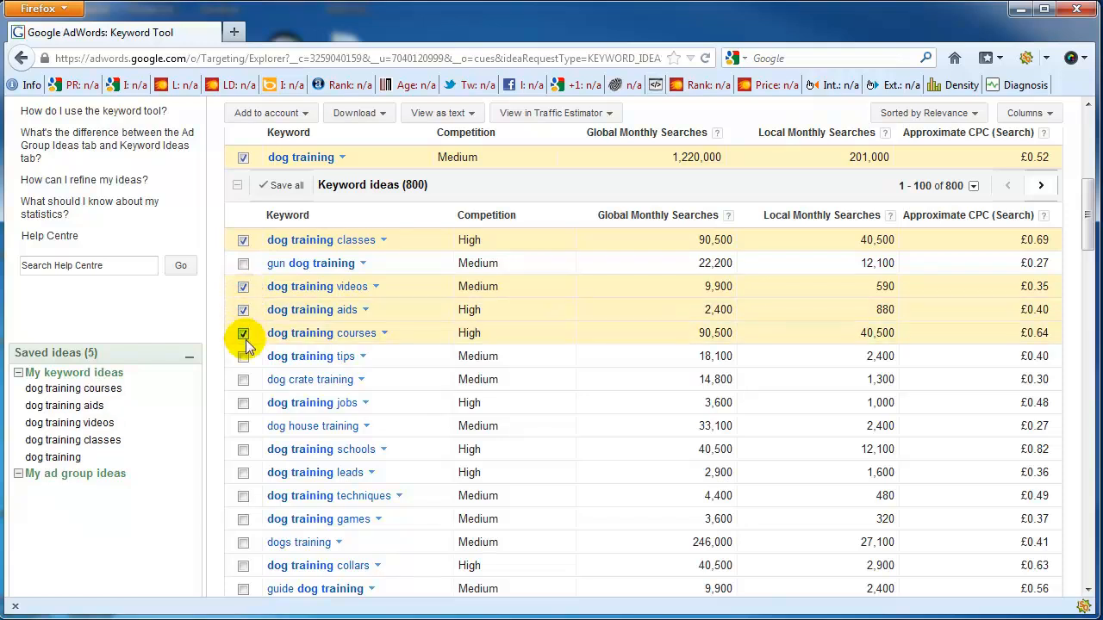
pyautogui.click(244, 358)
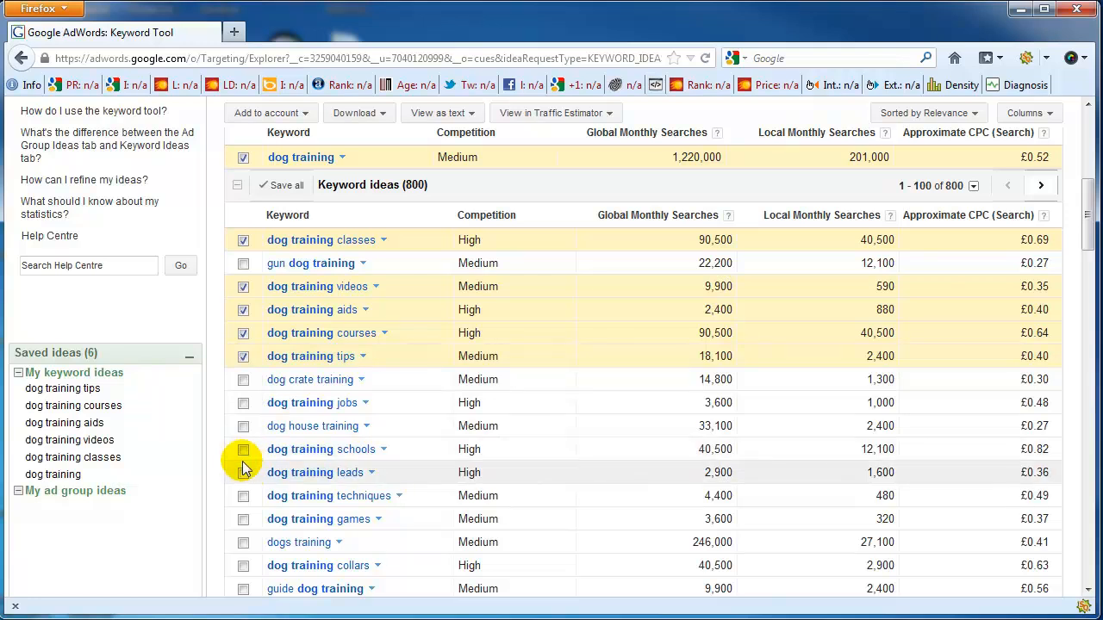
# Add dog training leads, dog training techniques, dog training games, dog training collars, dog training advice and dog training treats to the saved ideas.
pyautogui.click(244, 474)
pyautogui.click(244, 498)
pyautogui.click(244, 520)
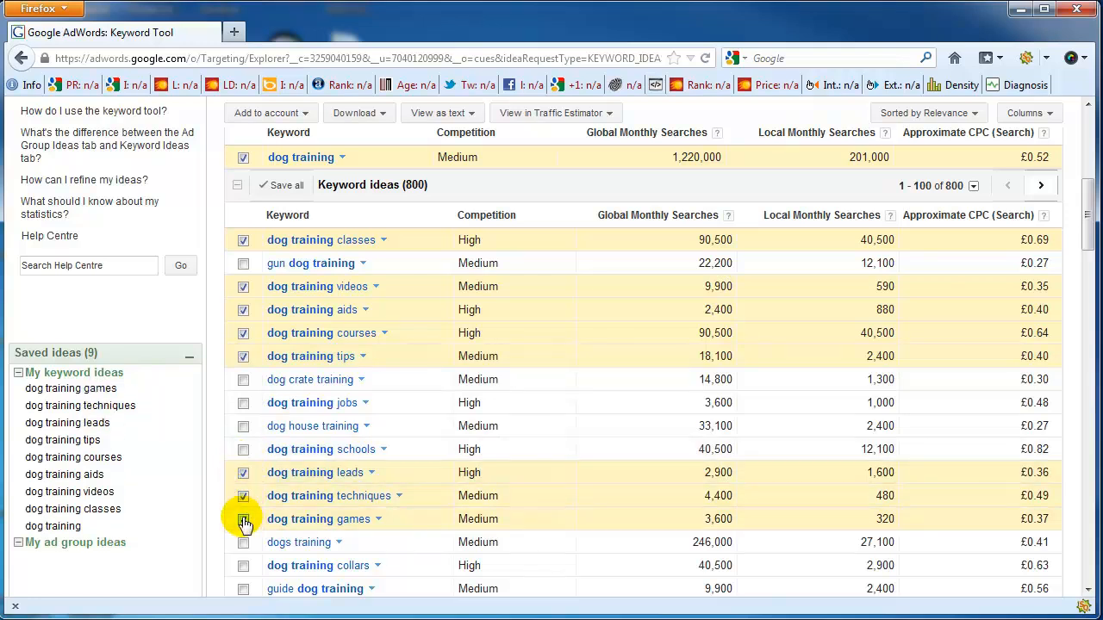
pyautogui.click(244, 567)
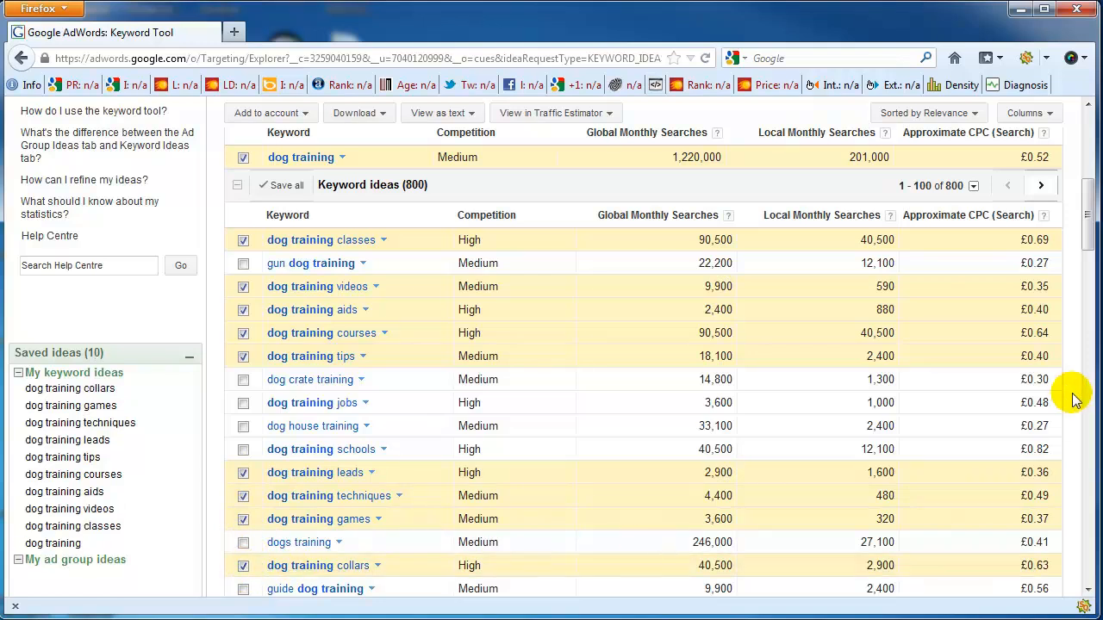
pyautogui.moveTo(1090, 212); pyautogui.dragTo(1090, 246)
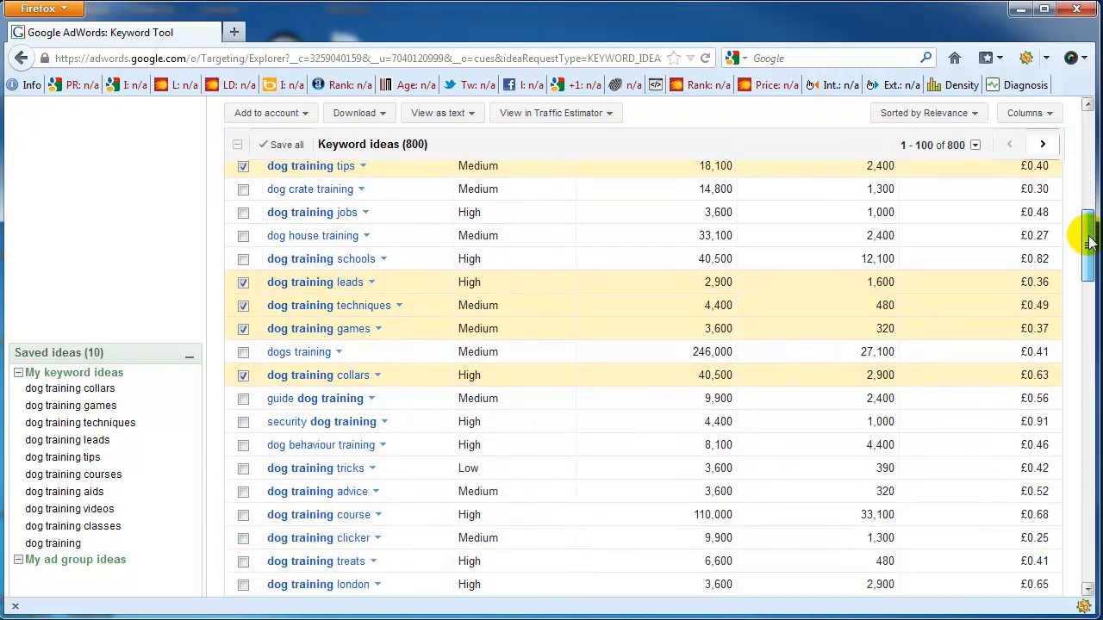
pyautogui.click(243, 493)
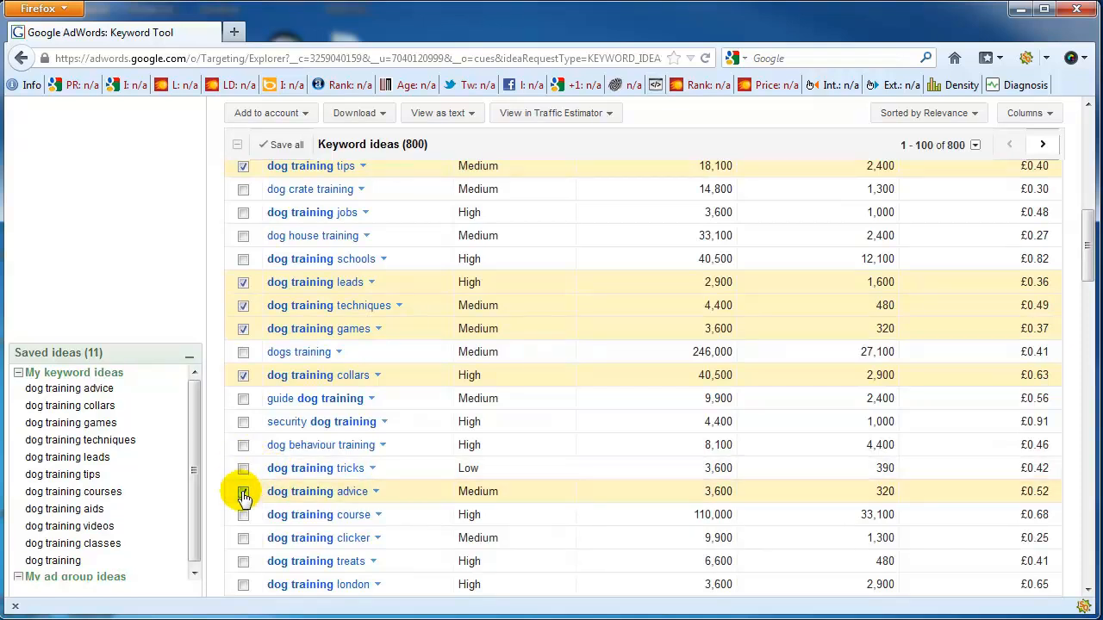
pyautogui.click(243, 562)
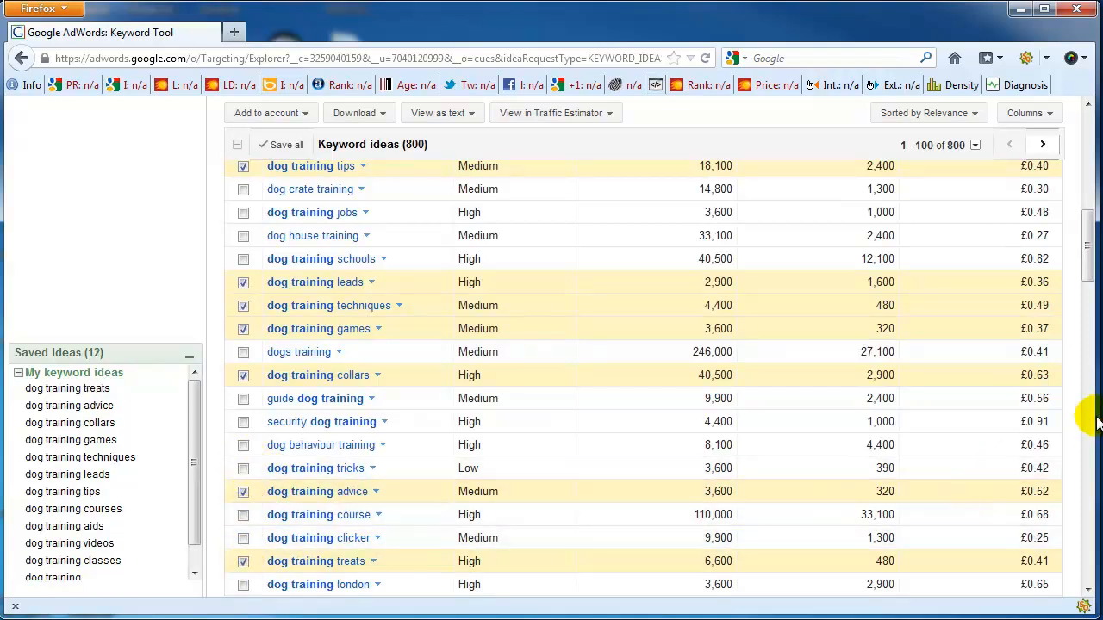
pyautogui.scroll(-2, 1090, 244)
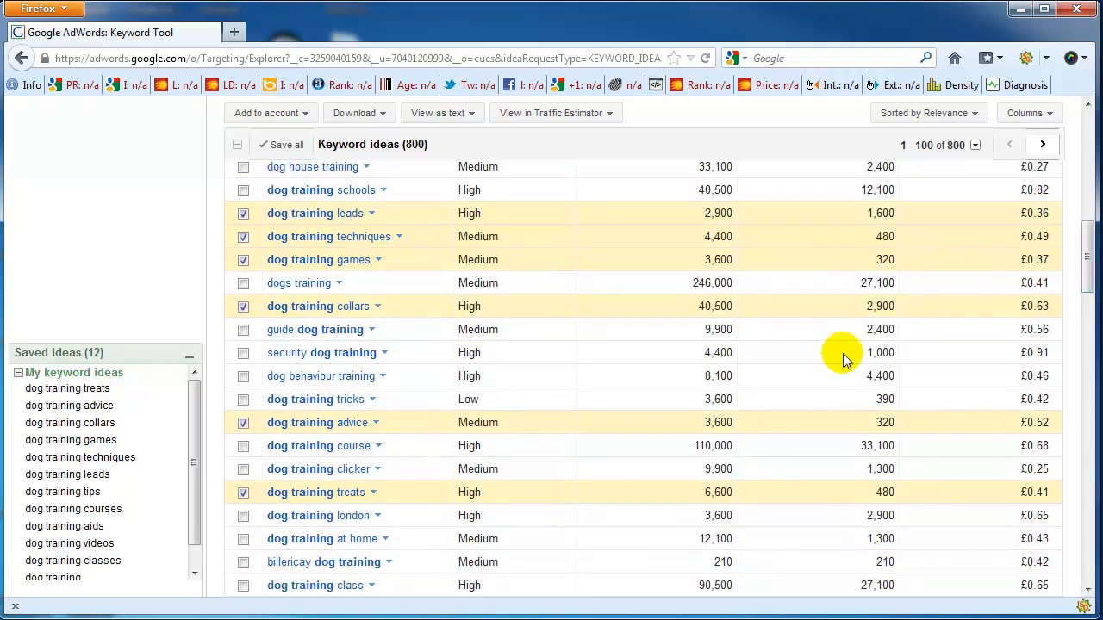
pyautogui.moveTo(192, 453)
pyautogui.mouseDown()
pyautogui.moveTo(189, 493)
pyautogui.moveTo(199, 438)
pyautogui.mouseUp()
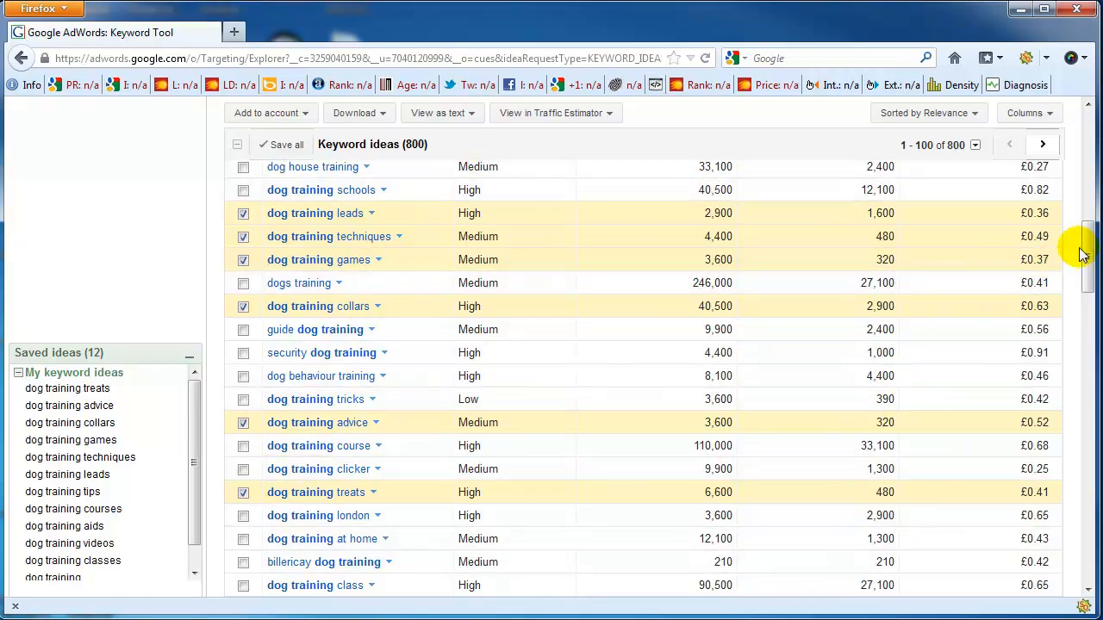
# Download the saved keyword ideas in CSV for Excel format and open the file in Microsoft Office Excel.
pyautogui.scroll(10, 1091, 258)
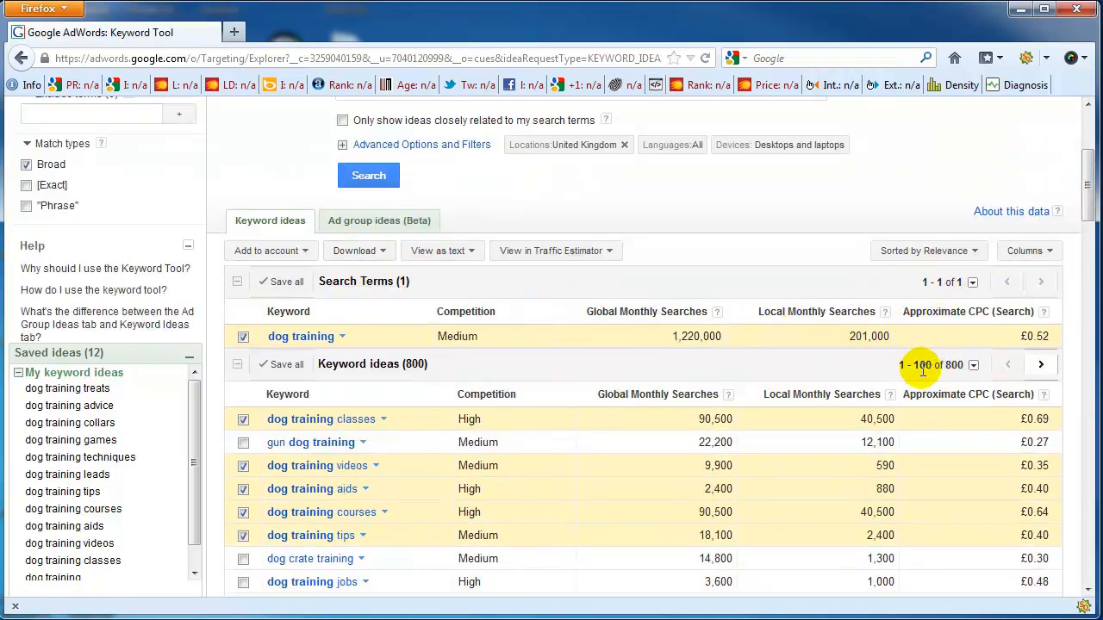
pyautogui.scroll(-3, 1086, 209)
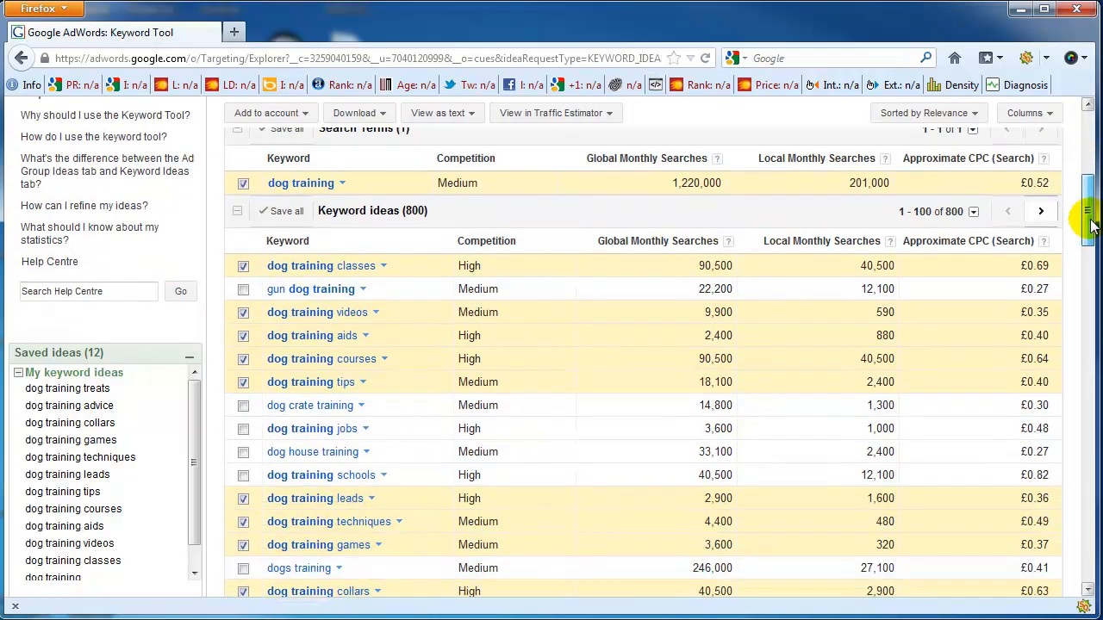
pyautogui.scroll(2, 1090, 216)
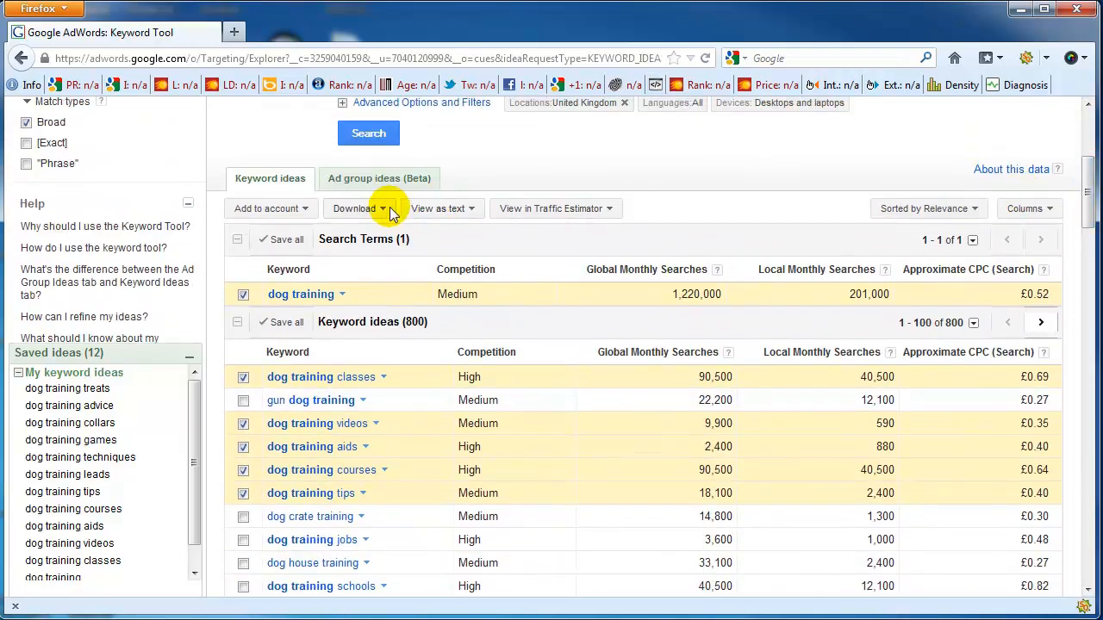
pyautogui.click(387, 210)
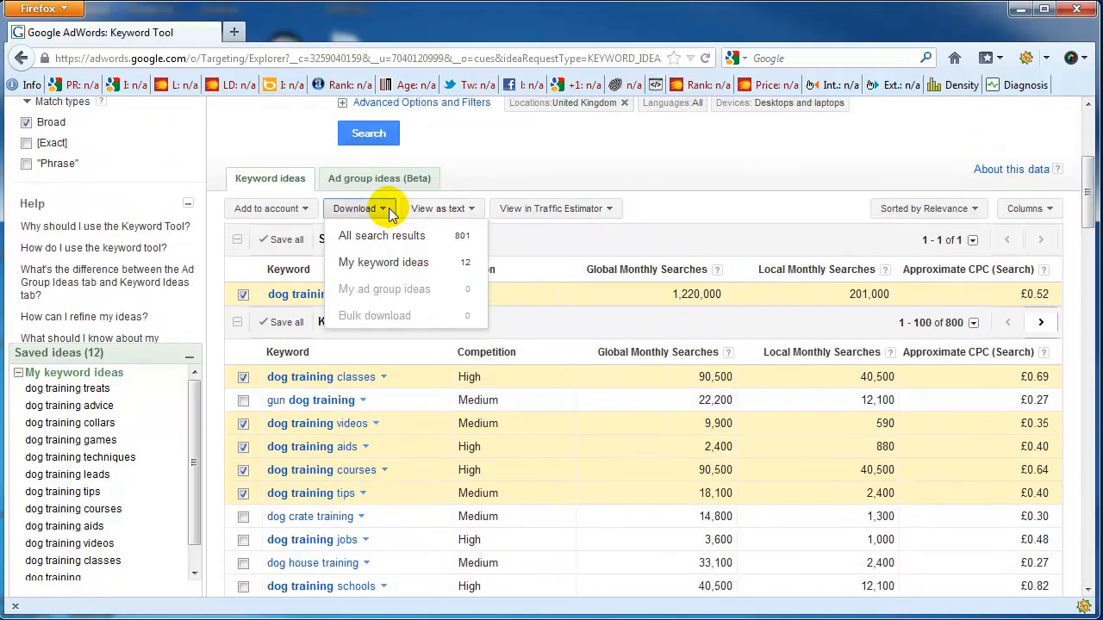
pyautogui.click(376, 263)
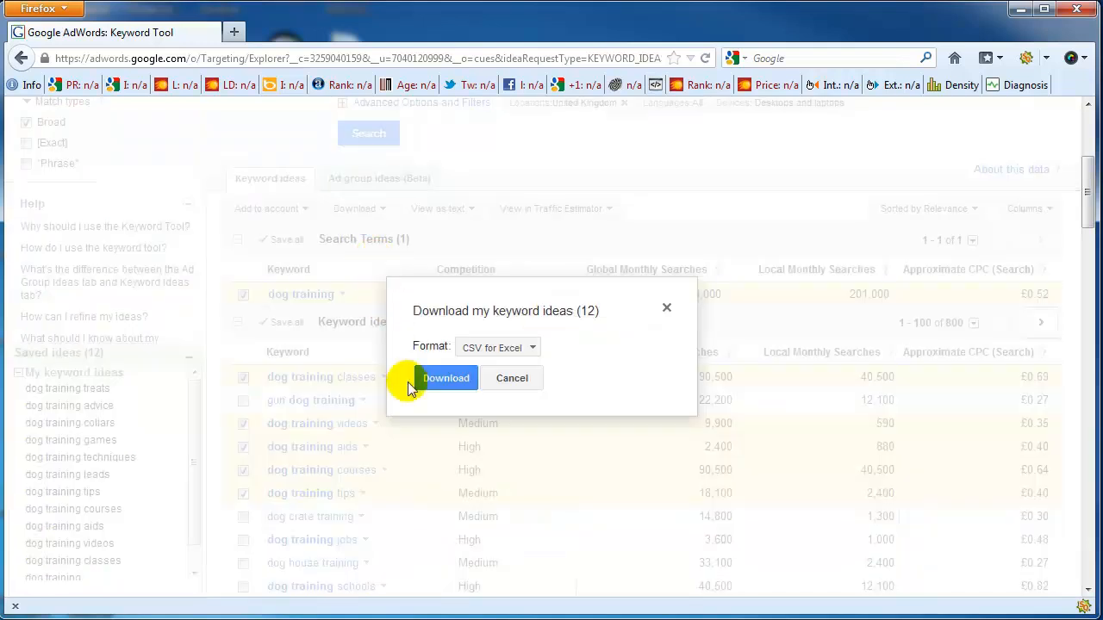
pyautogui.click(459, 382)
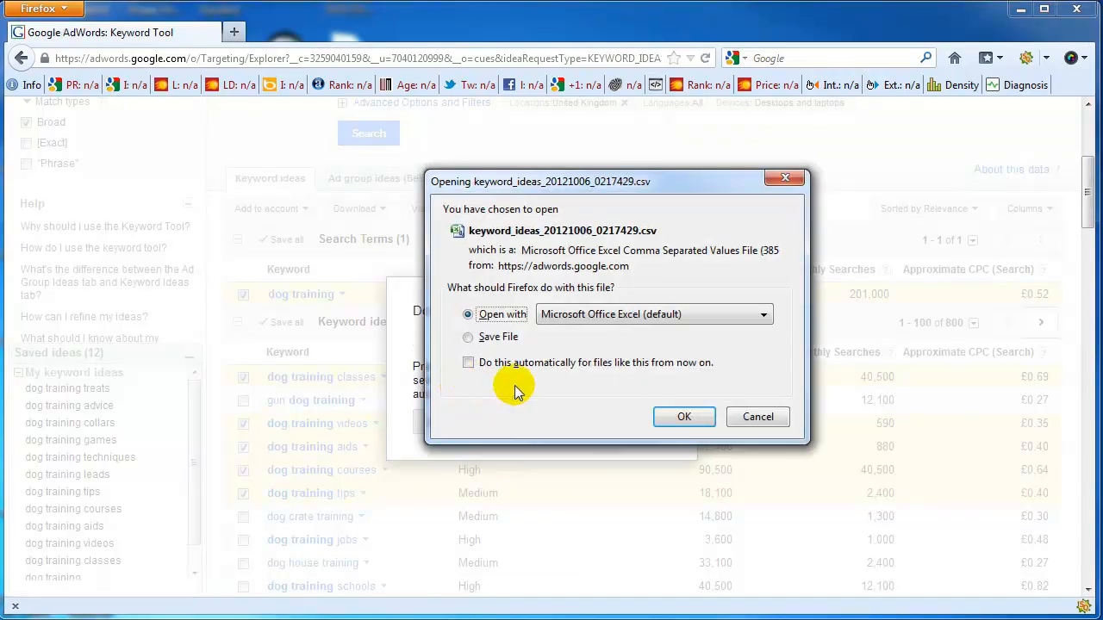
pyautogui.click(665, 420)
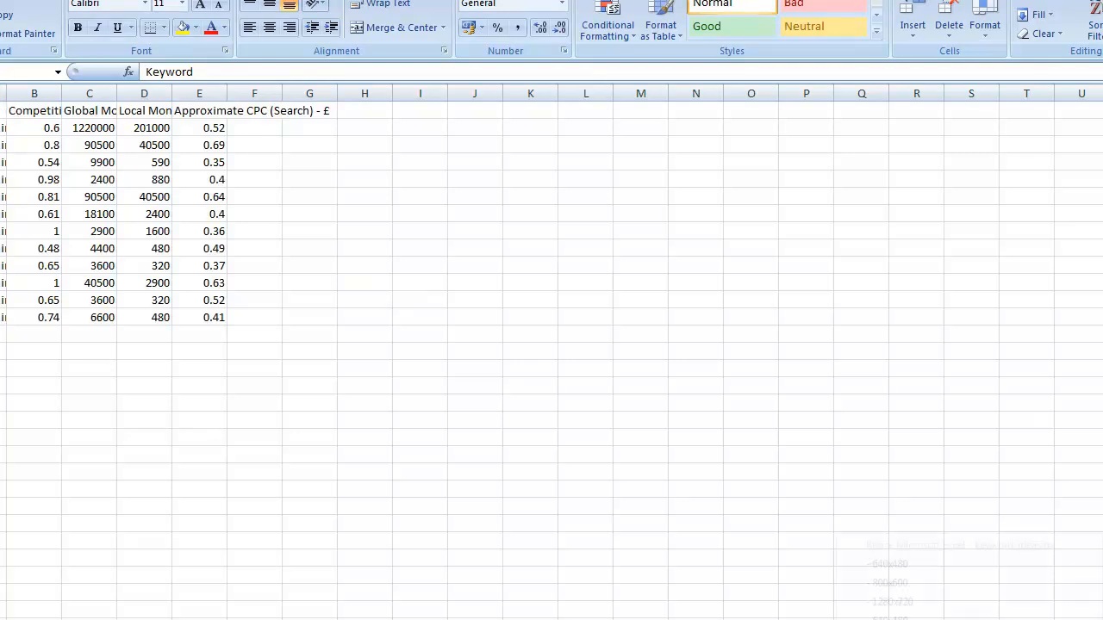
pyautogui.click(869, 601)
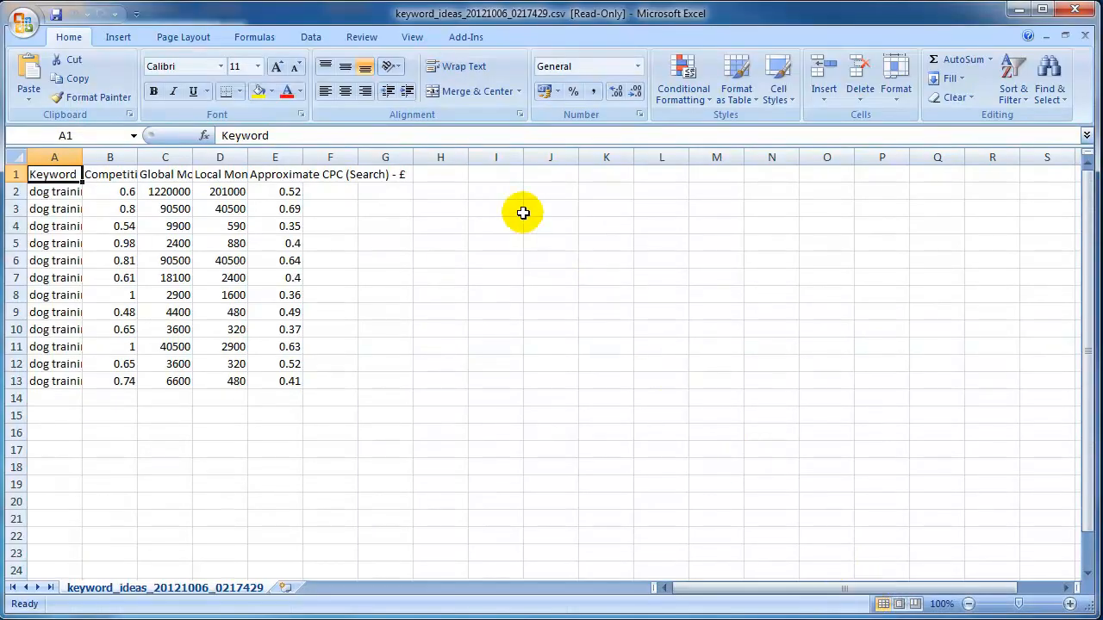
# Fit the widths of columns A to E to their contents so the keywords and headings show in full.
pyautogui.doubleClick(85, 153)
pyautogui.doubleClick(216, 153)
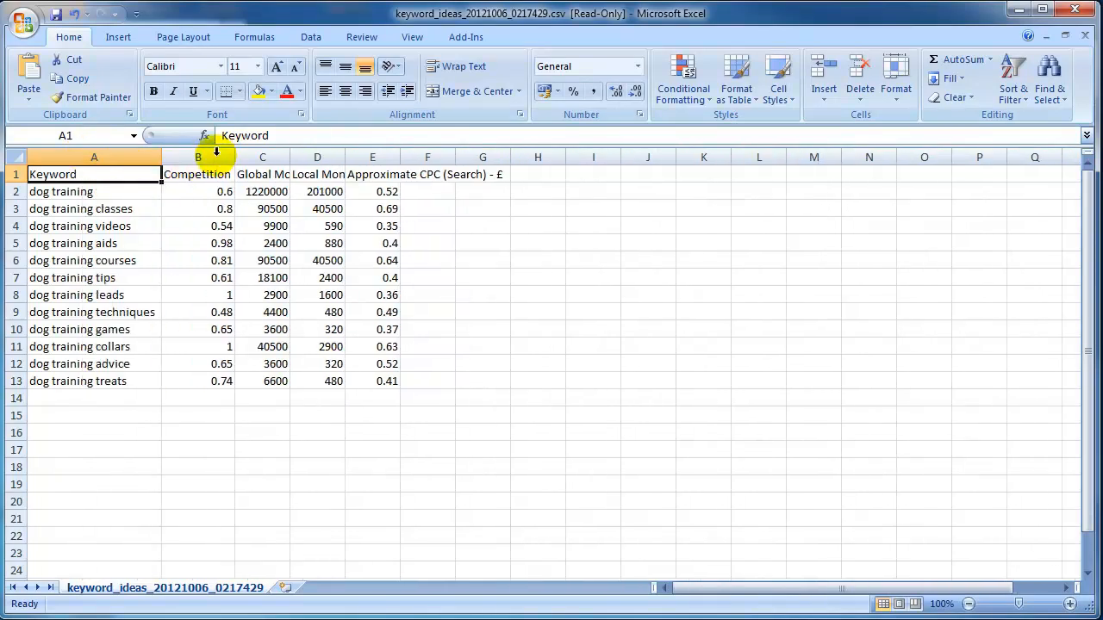
pyautogui.doubleClick(290, 153)
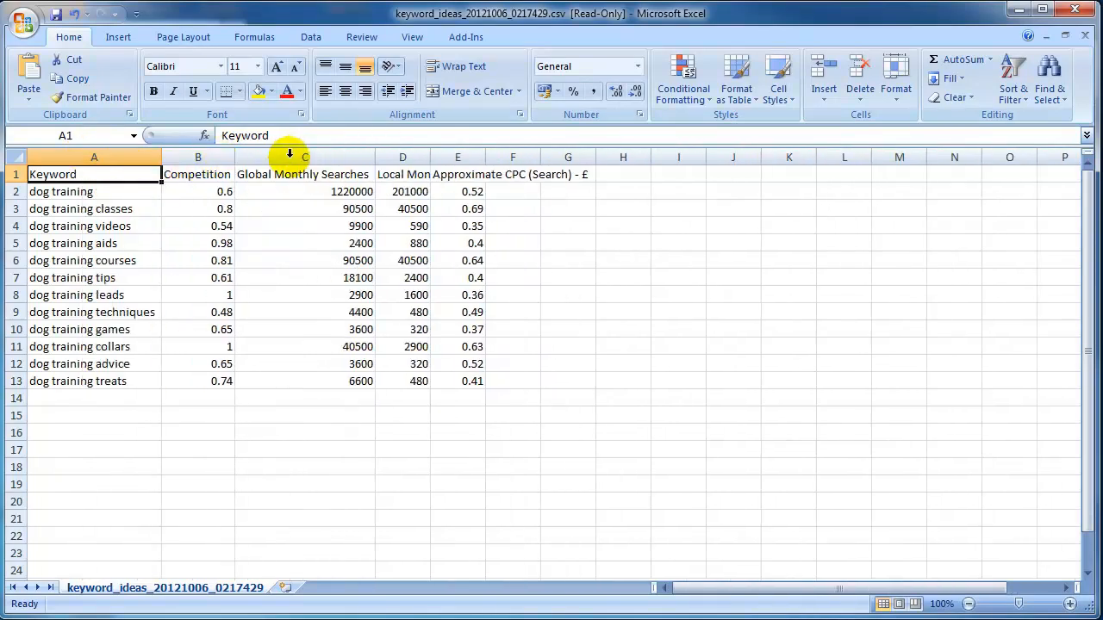
pyautogui.doubleClick(430, 152)
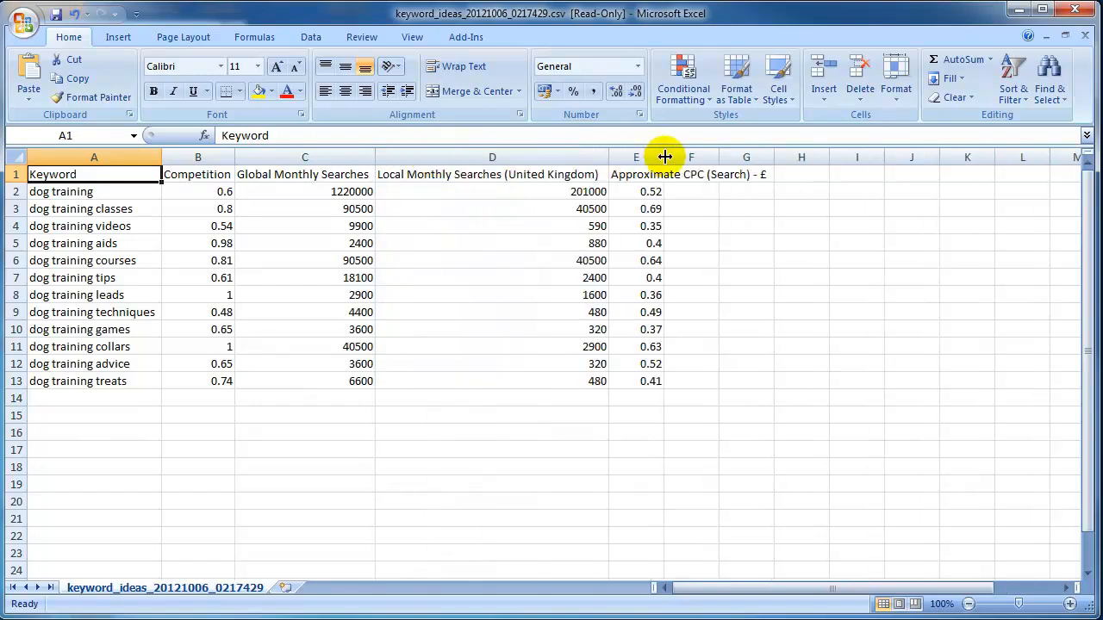
pyautogui.doubleClick(664, 153)
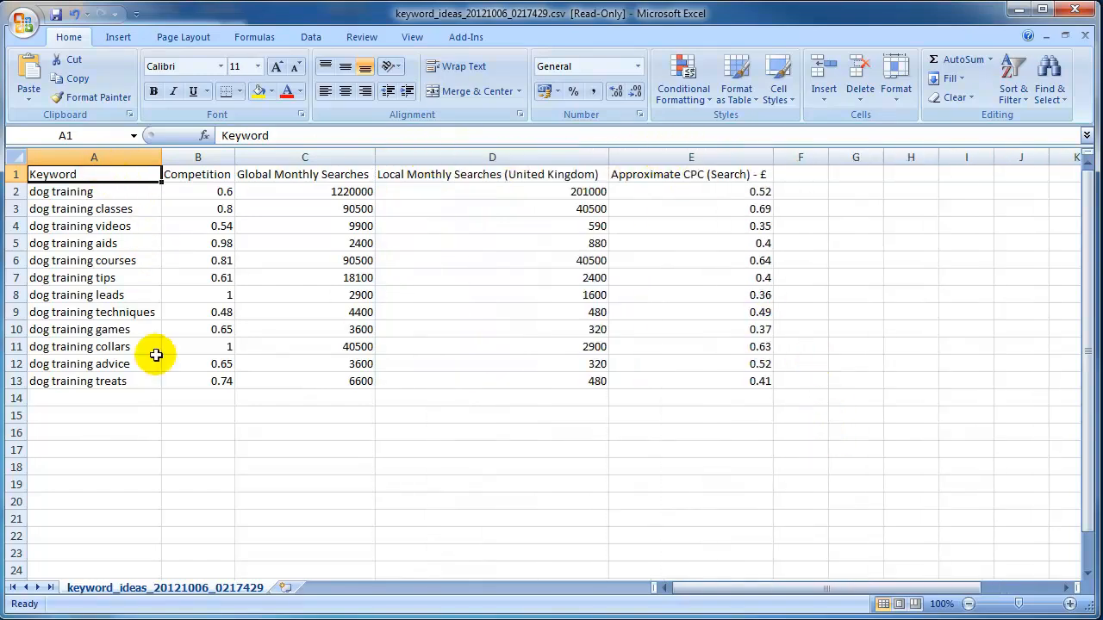
# Apply all borders to the keyword table in cells A1 to E13.
pyautogui.click(145, 430)
pyautogui.moveTo(70, 169); pyautogui.dragTo(716, 380)
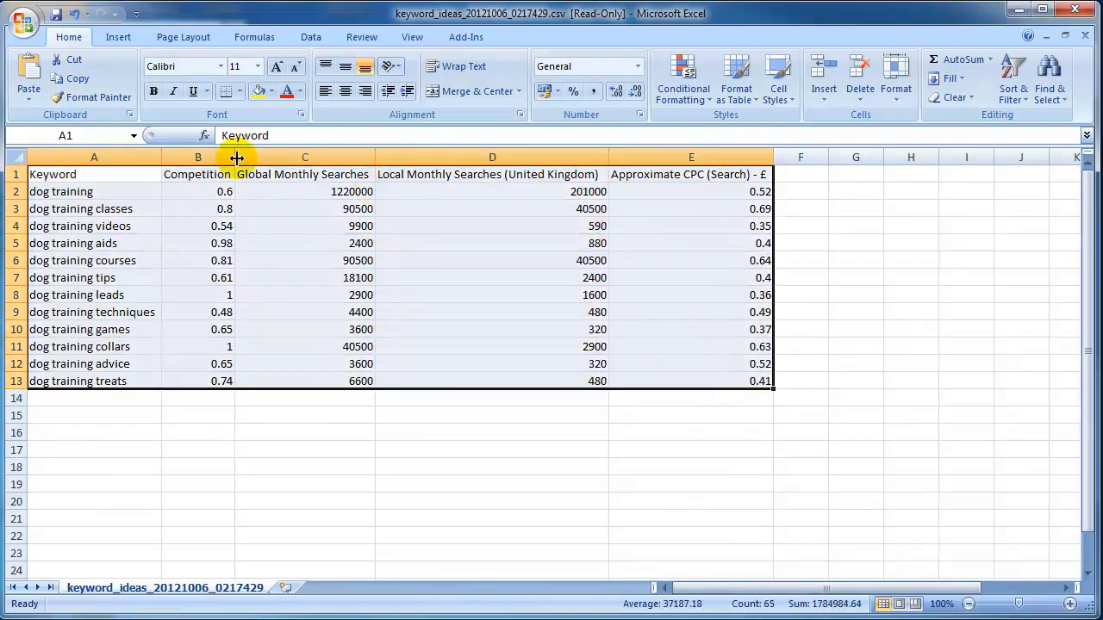
pyautogui.click(239, 90)
pyautogui.click(112, 228)
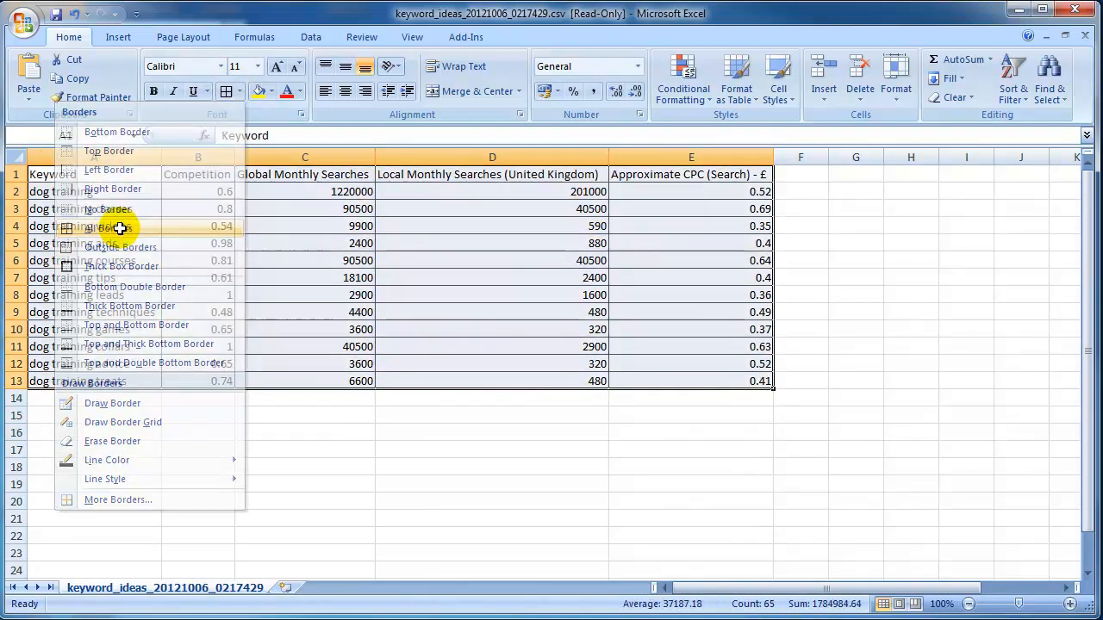
pyautogui.click(364, 449)
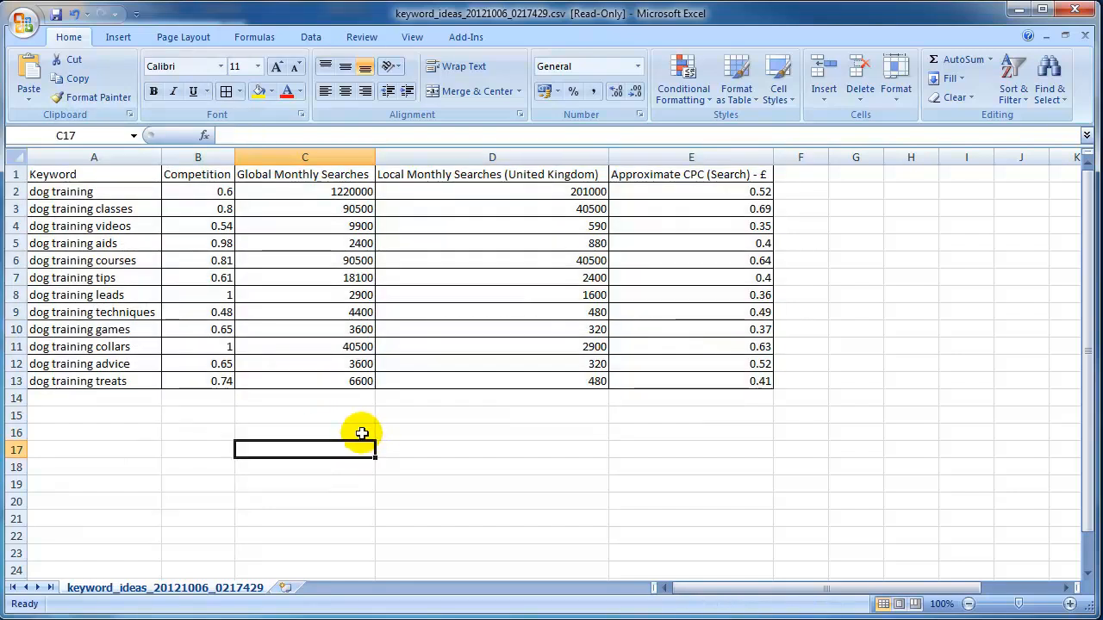
# Begin saving a copy of the workbook to the Desktop with the file name "Dog traing KW".
pyautogui.click(23, 23)
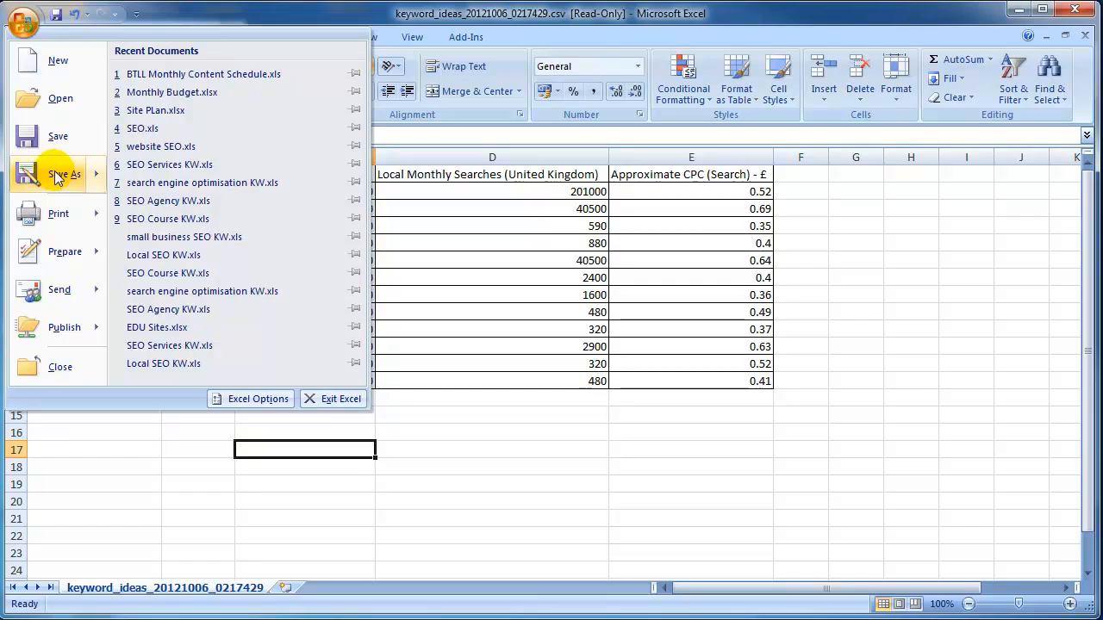
pyautogui.click(57, 175)
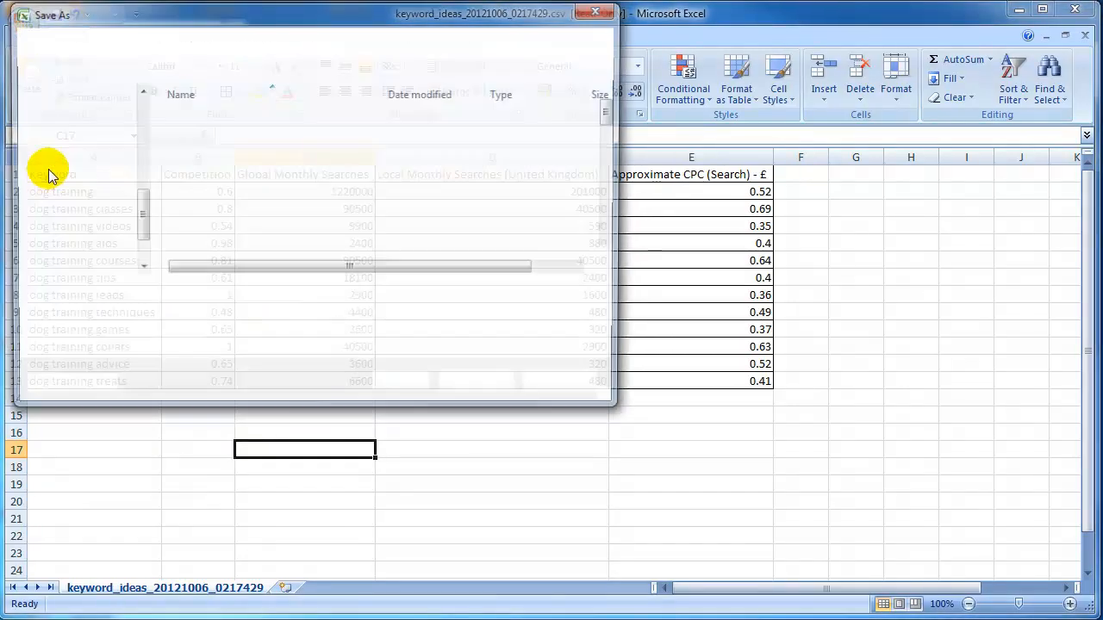
pyautogui.scroll(1, 141, 162)
pyautogui.scroll(1, 140, 162)
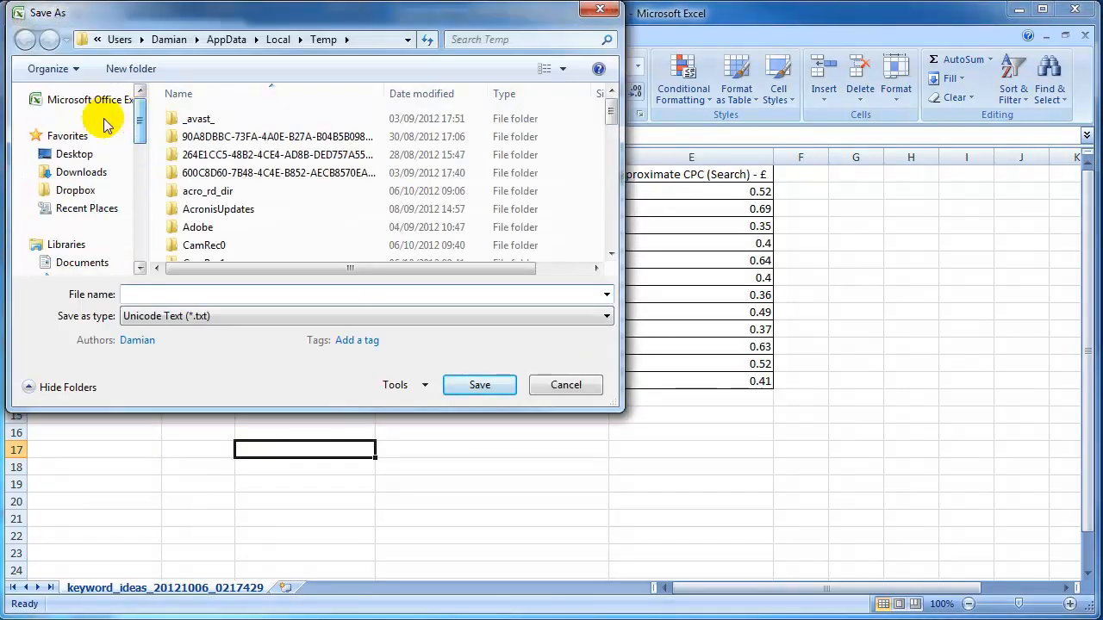
pyautogui.click(60, 154)
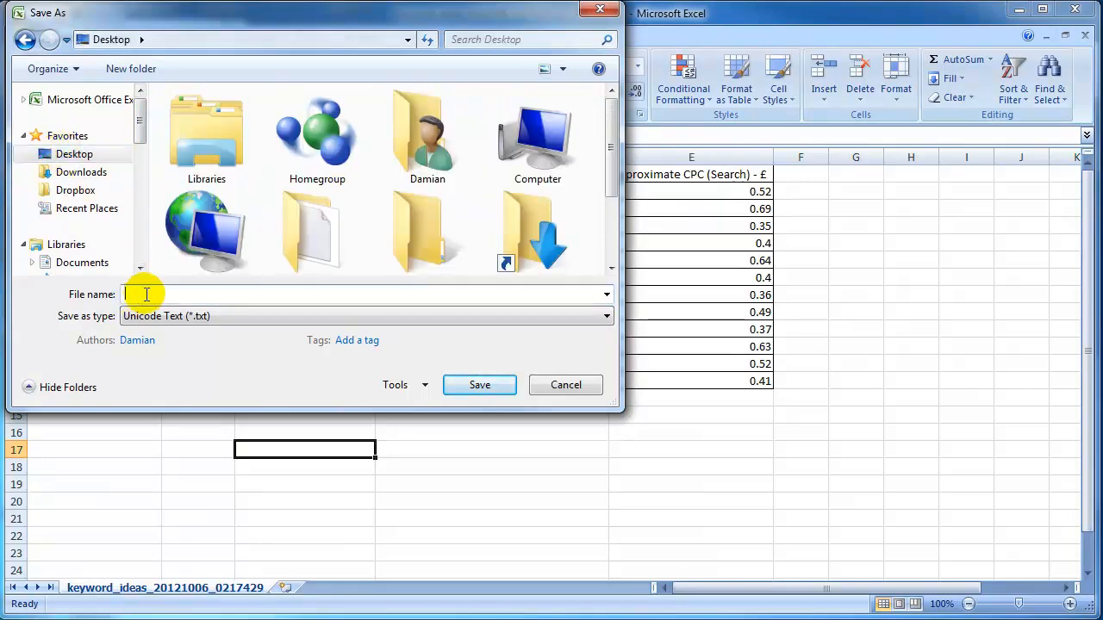
pyautogui.write('D')
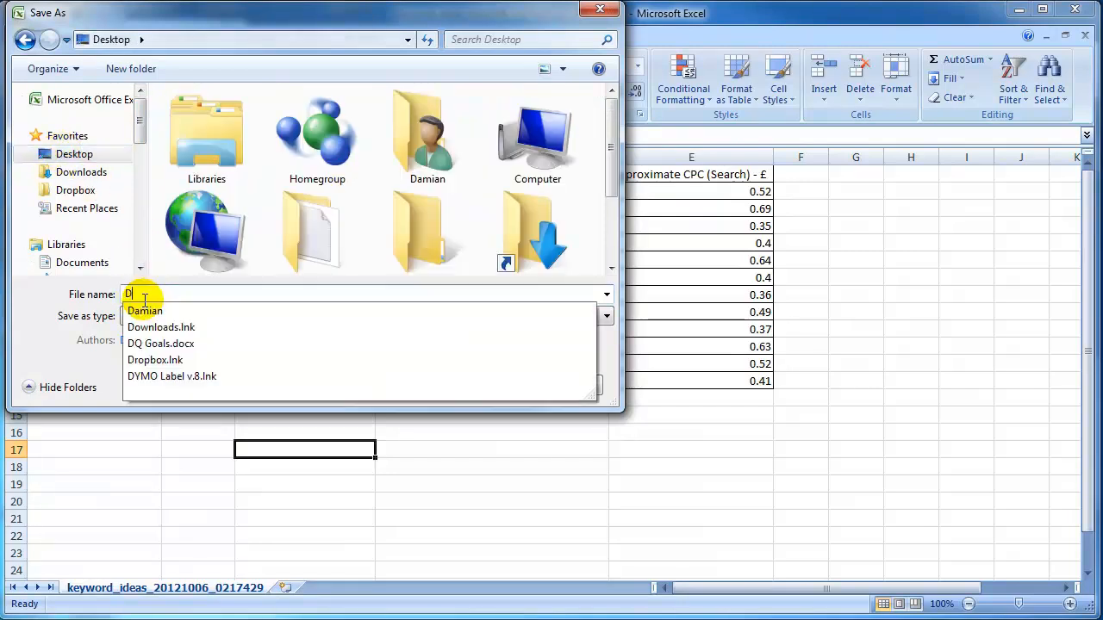
pyautogui.write('Og train')
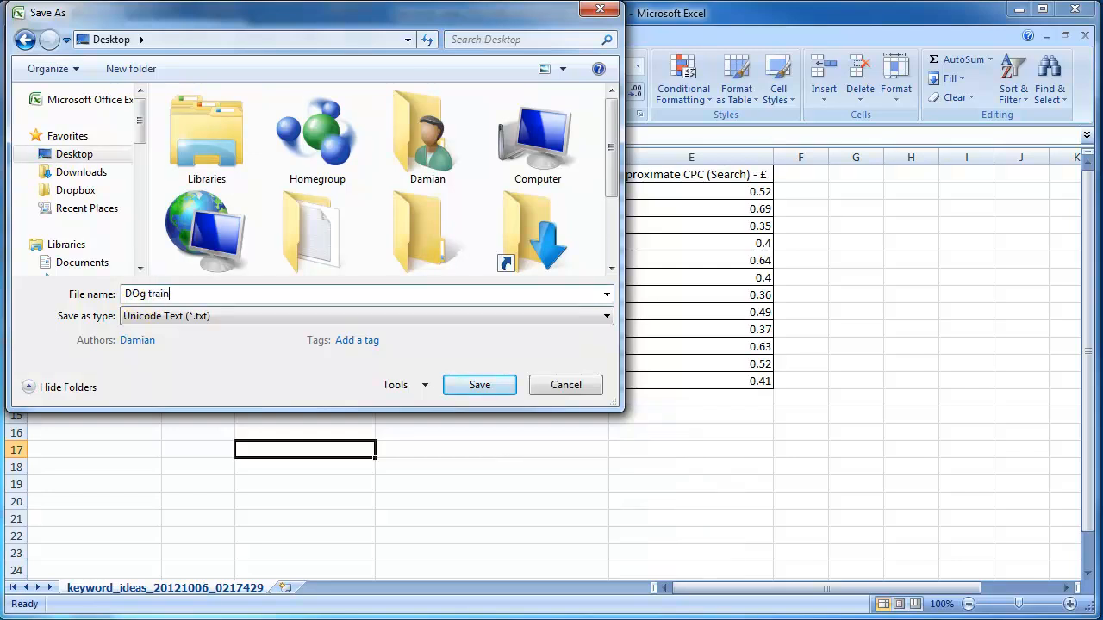
pyautogui.write('g KW')
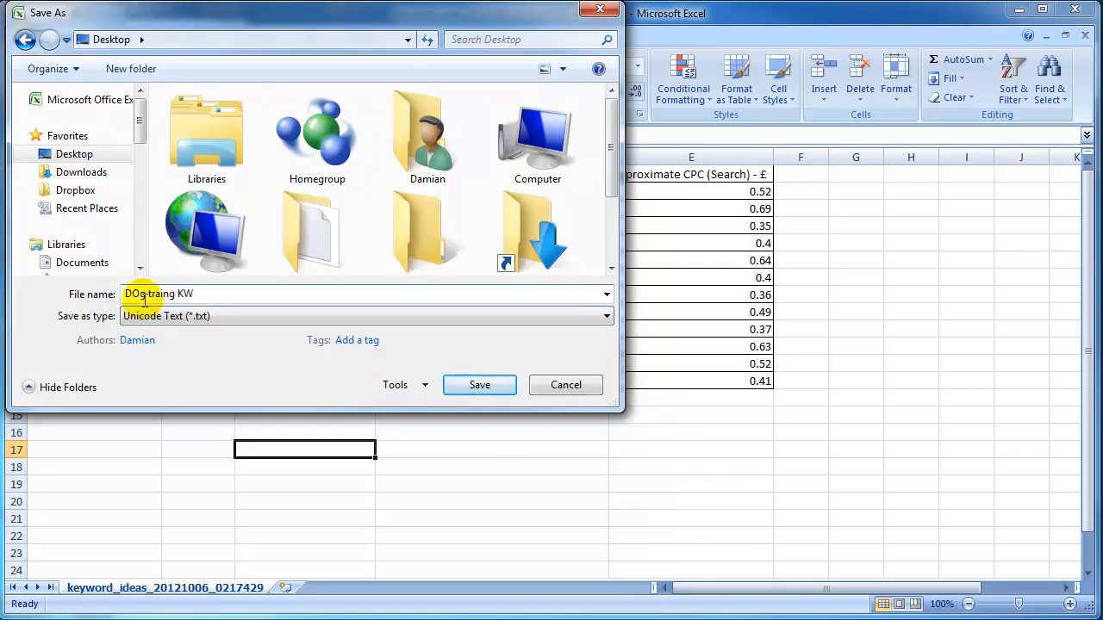
pyautogui.click(138, 296)
pyautogui.press('BackSpace')
pyautogui.write('o')
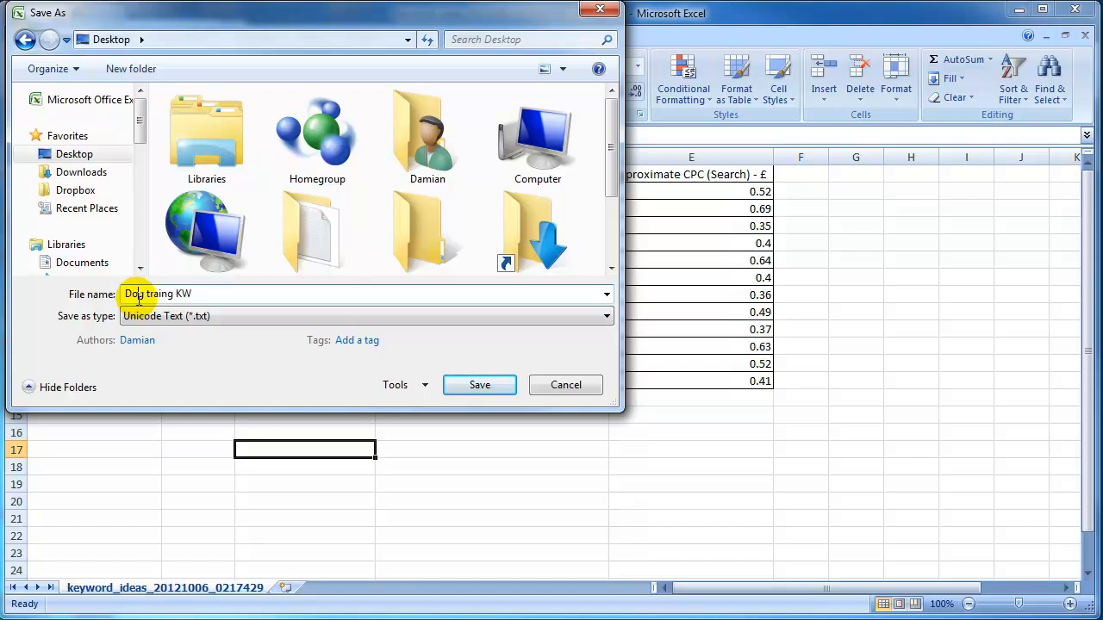
# Set the file type to Excel 97-2003 Workbook (*.xls) and save the copy.
pyautogui.click(604, 321)
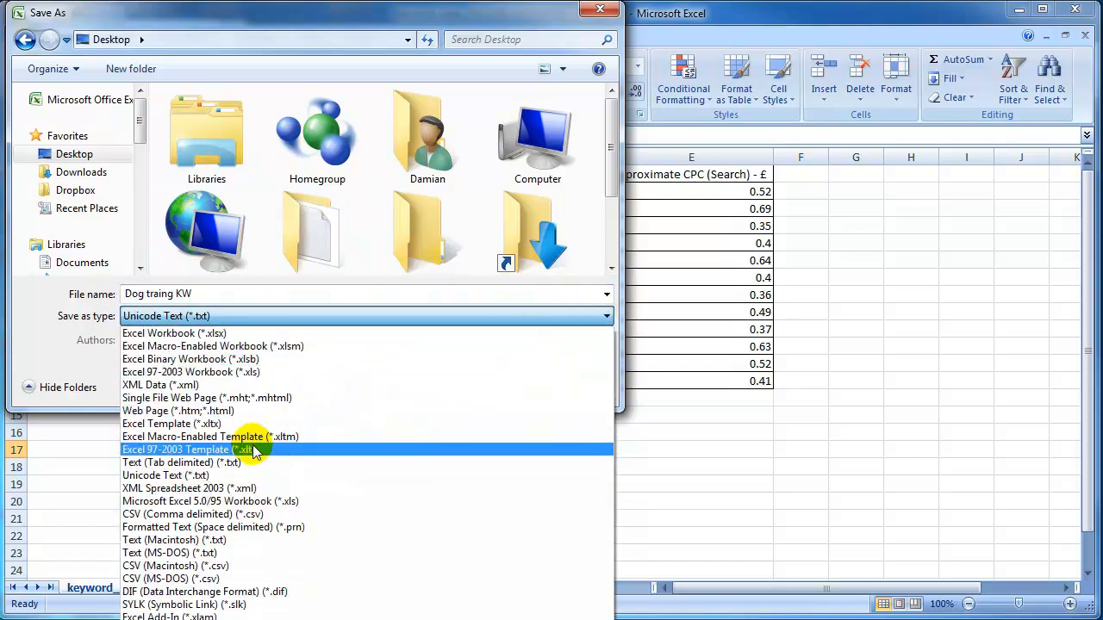
pyautogui.click(207, 371)
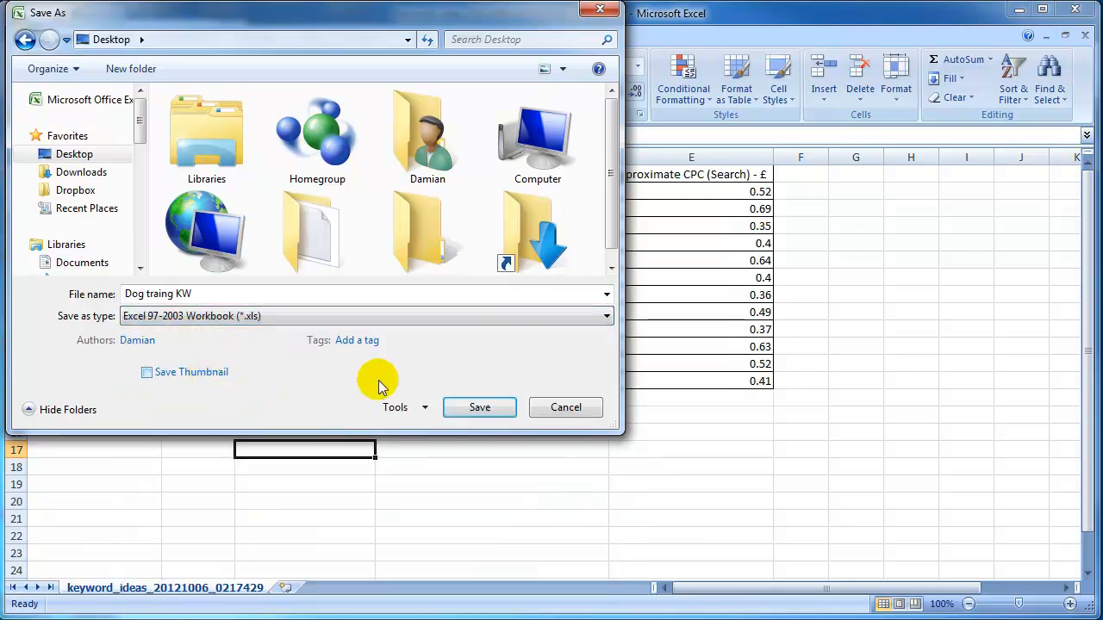
pyautogui.click(465, 414)
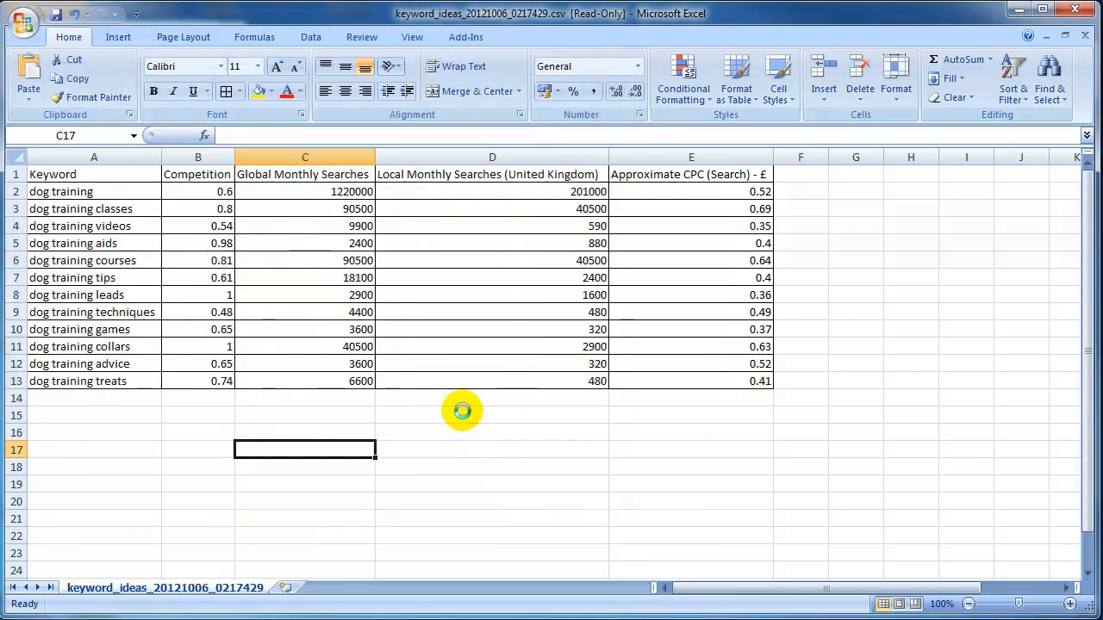
# Return to the Keyword Tool in Firefox and rerun the search showing only ideas closely related to the search terms.
pyautogui.click(1020, 12)
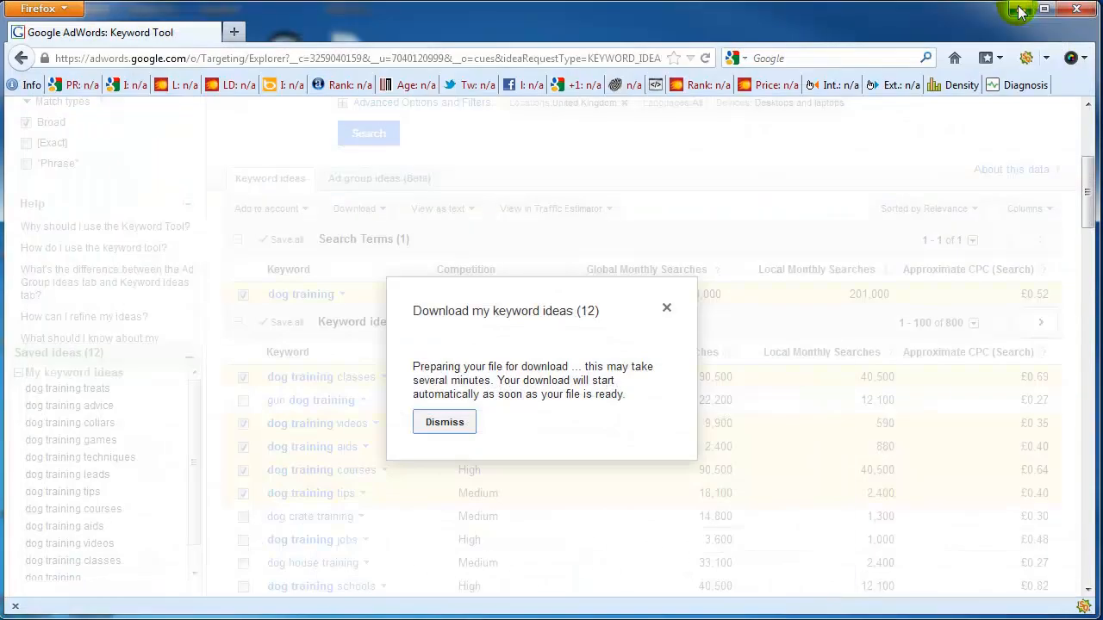
pyautogui.click(664, 304)
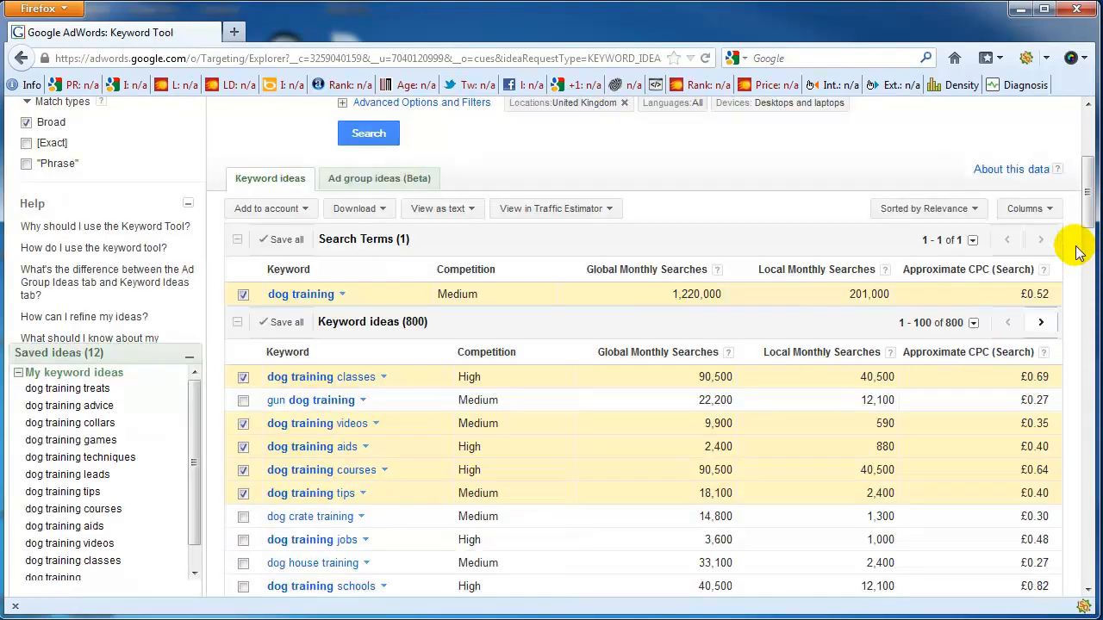
pyautogui.scroll(2, 1078, 207)
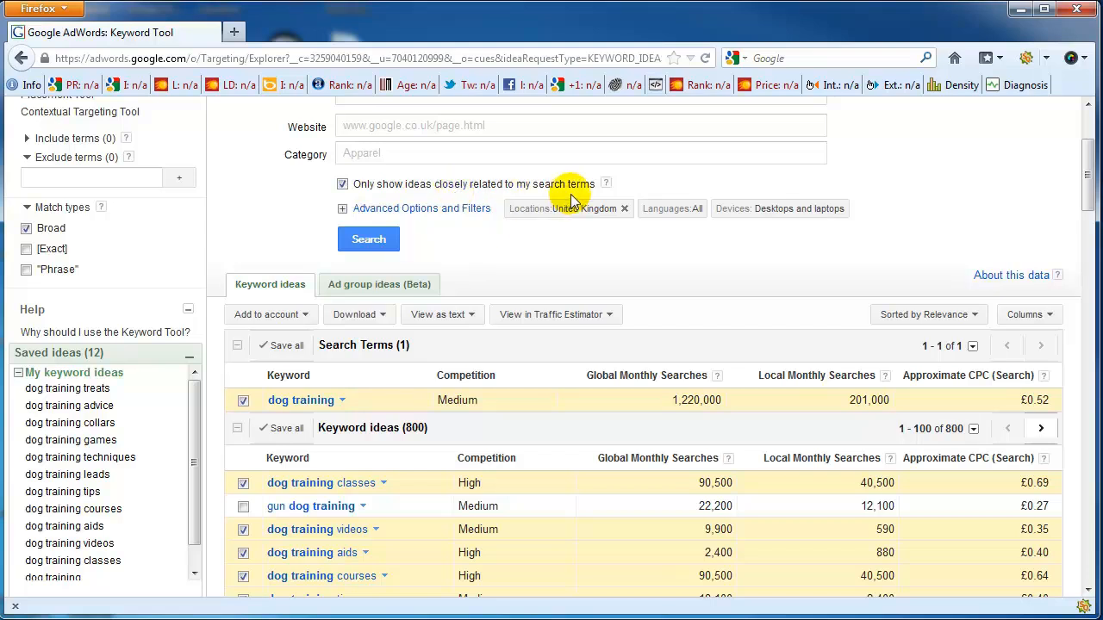
pyautogui.click(358, 243)
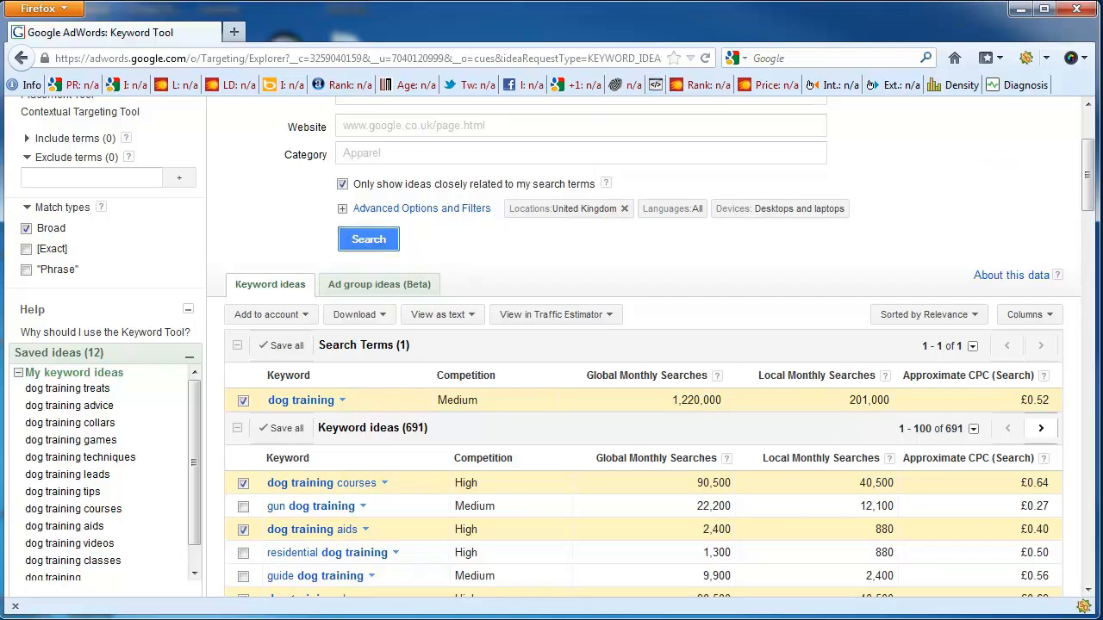
# Look through the refined keyword ideas and sort them by competition, highest first.
pyautogui.scroll(-5, 1093, 164)
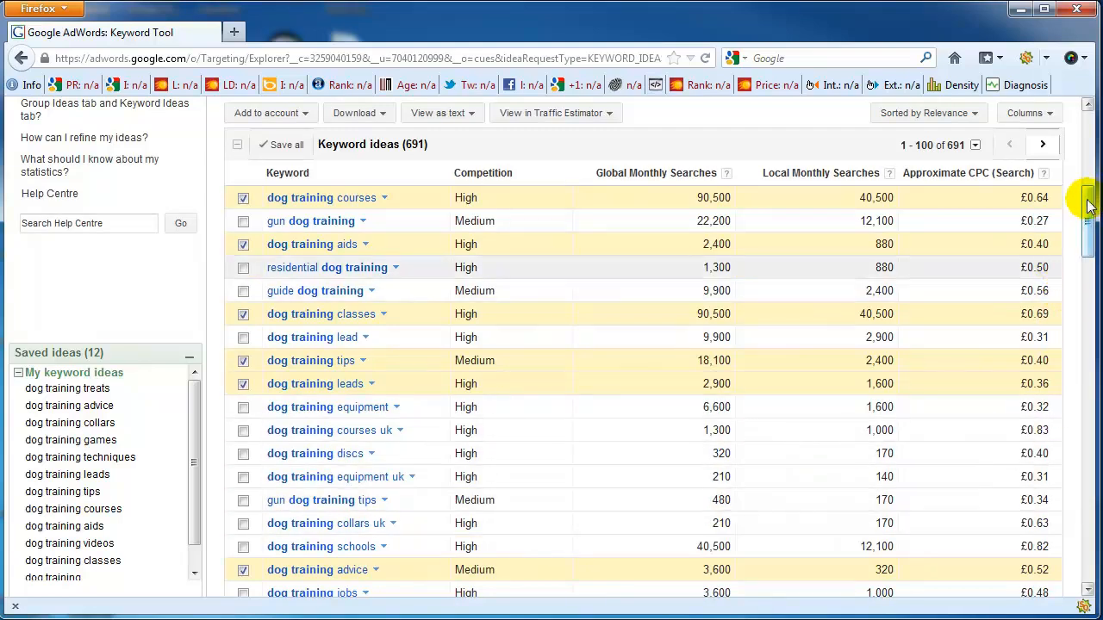
pyautogui.moveTo(1087, 205); pyautogui.dragTo(1088, 222)
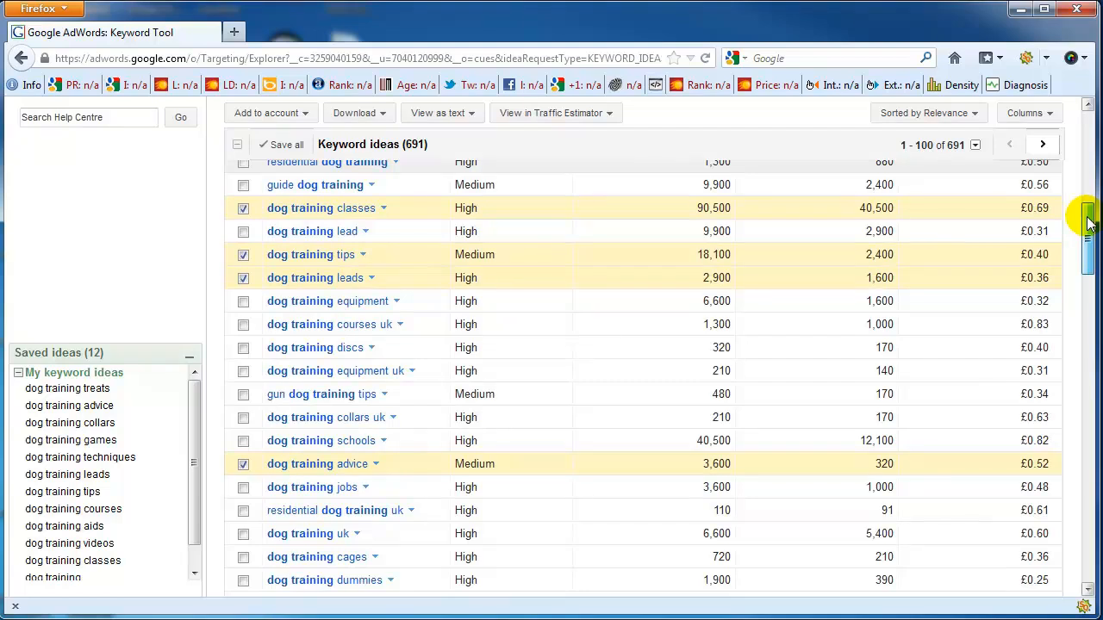
pyautogui.scroll(5, 1087, 215)
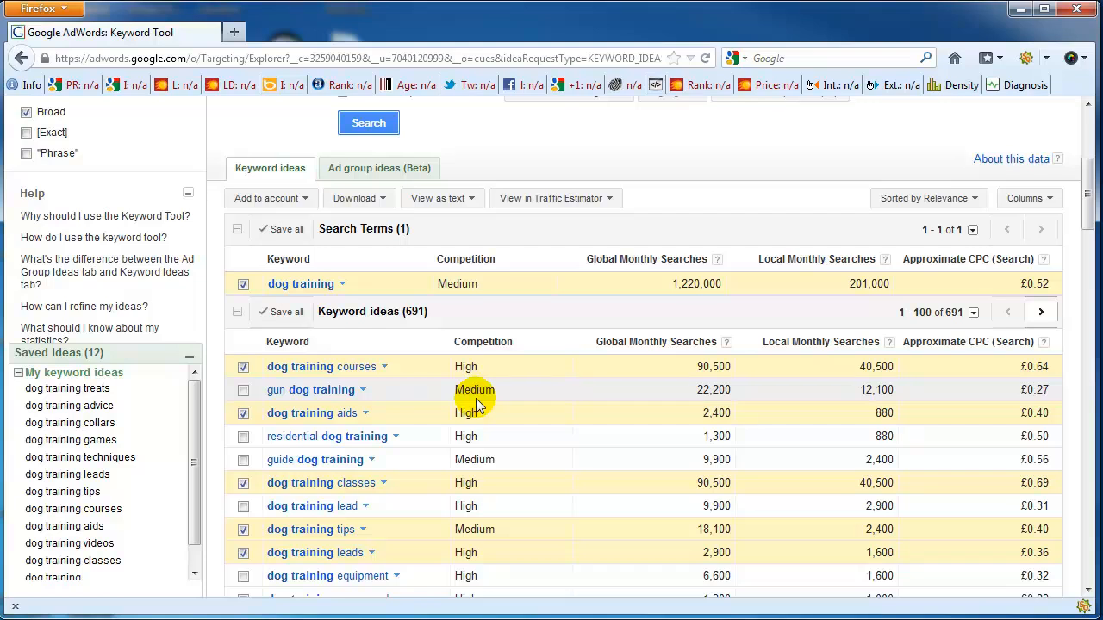
pyautogui.click(480, 345)
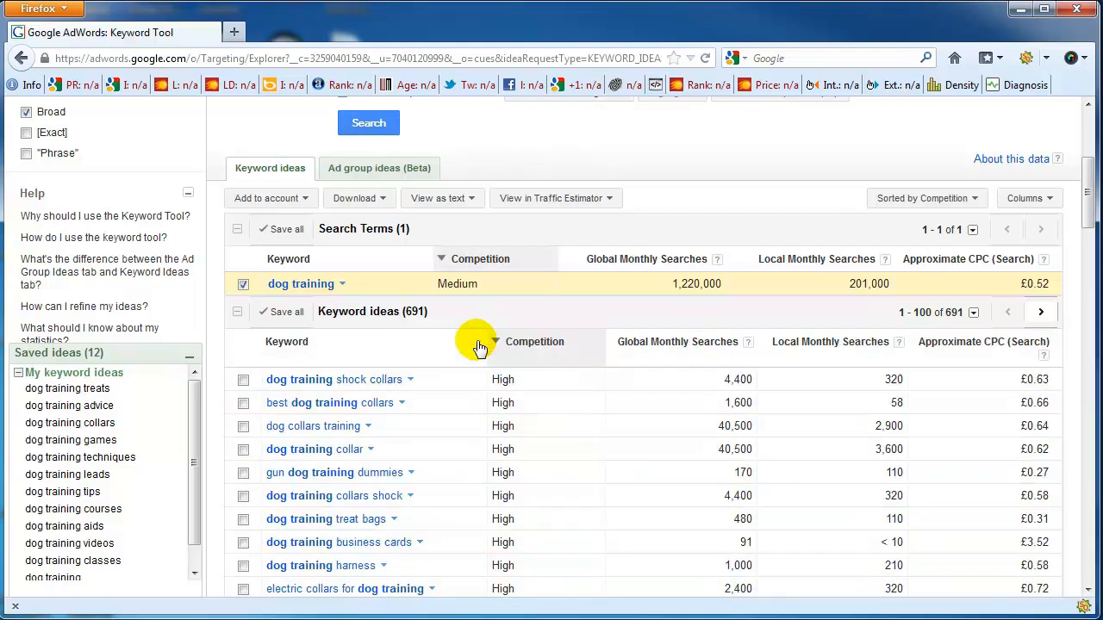
pyautogui.scroll(-1, 1081, 250)
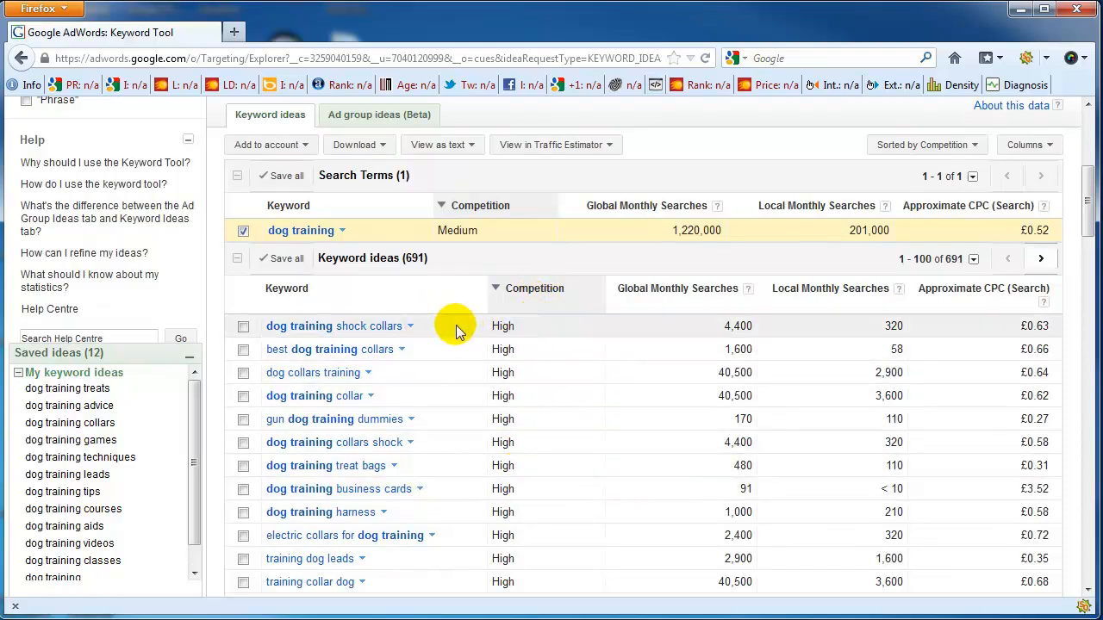
# Sort the keyword ideas by competition, lowest first, and look through the low and medium competition ideas.
pyautogui.click(532, 289)
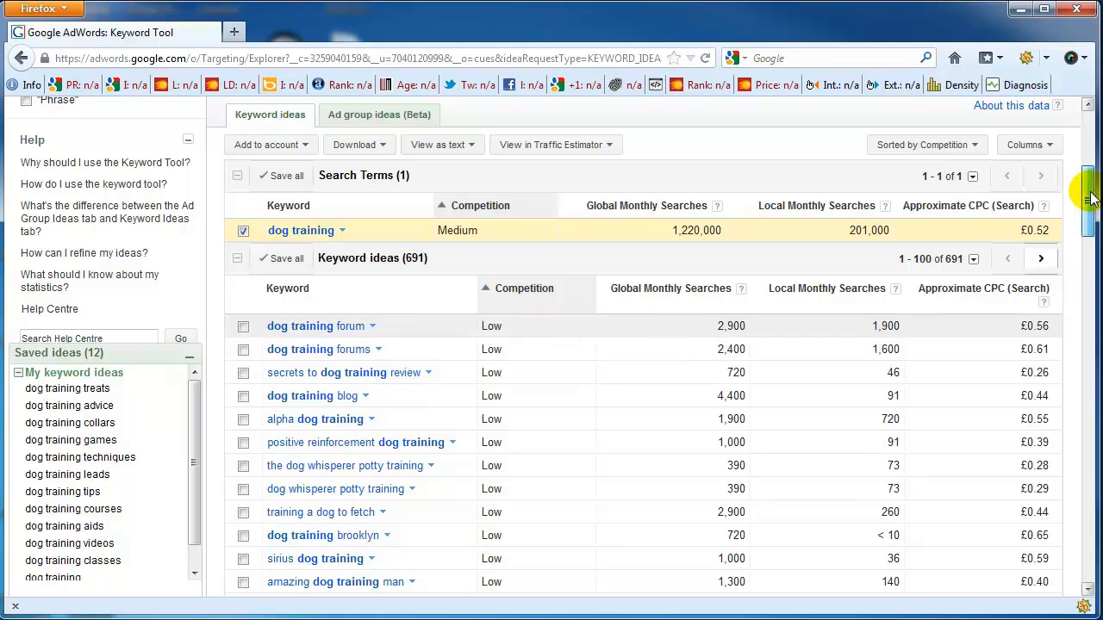
pyautogui.moveTo(1088, 195); pyautogui.dragTo(1090, 200)
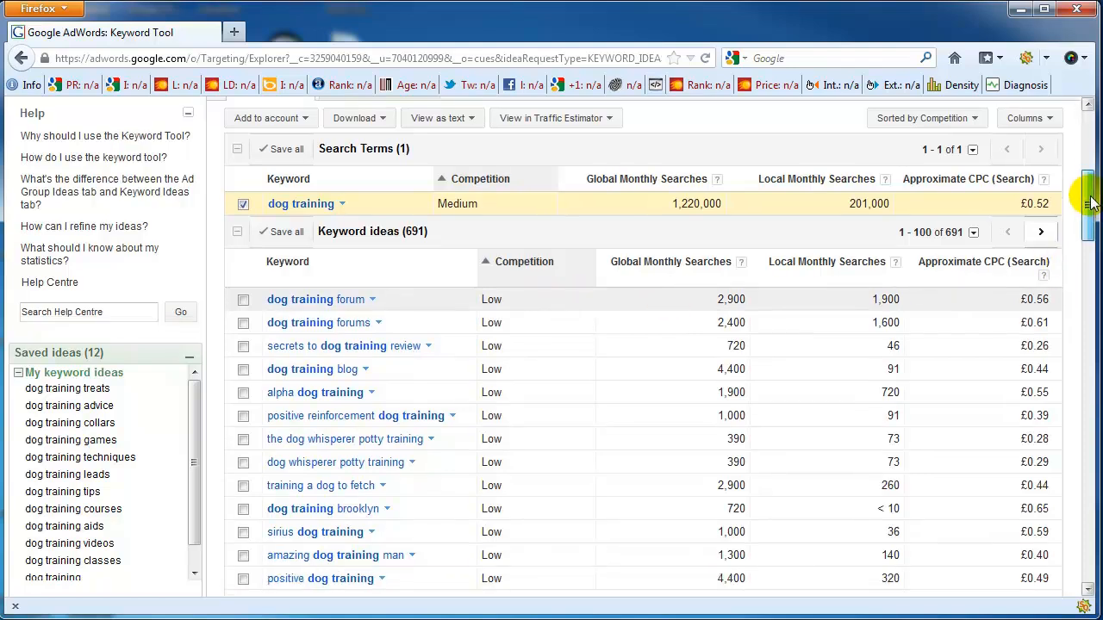
pyautogui.moveTo(1088, 200); pyautogui.dragTo(1095, 272)
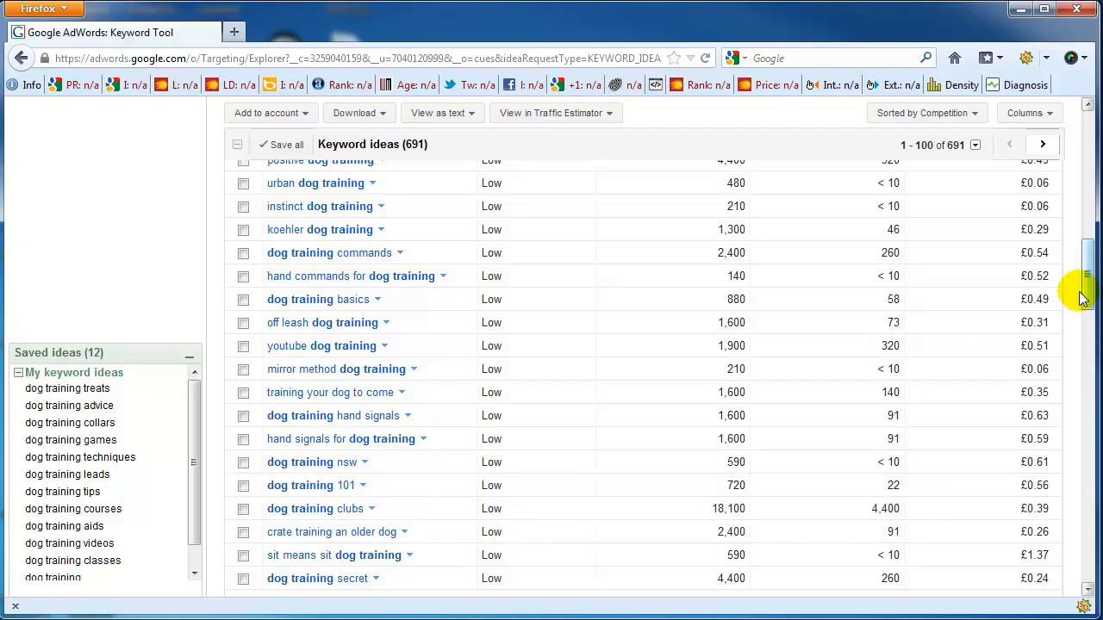
pyautogui.moveTo(1084, 298); pyautogui.dragTo(1091, 412)
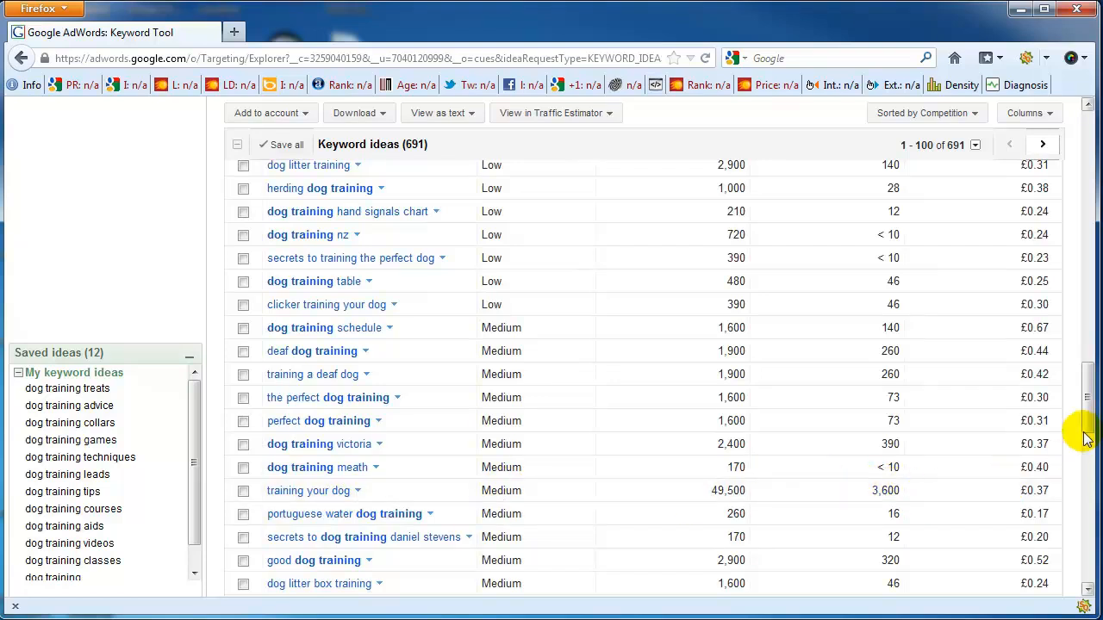
pyautogui.moveTo(1087, 388); pyautogui.dragTo(1091, 410)
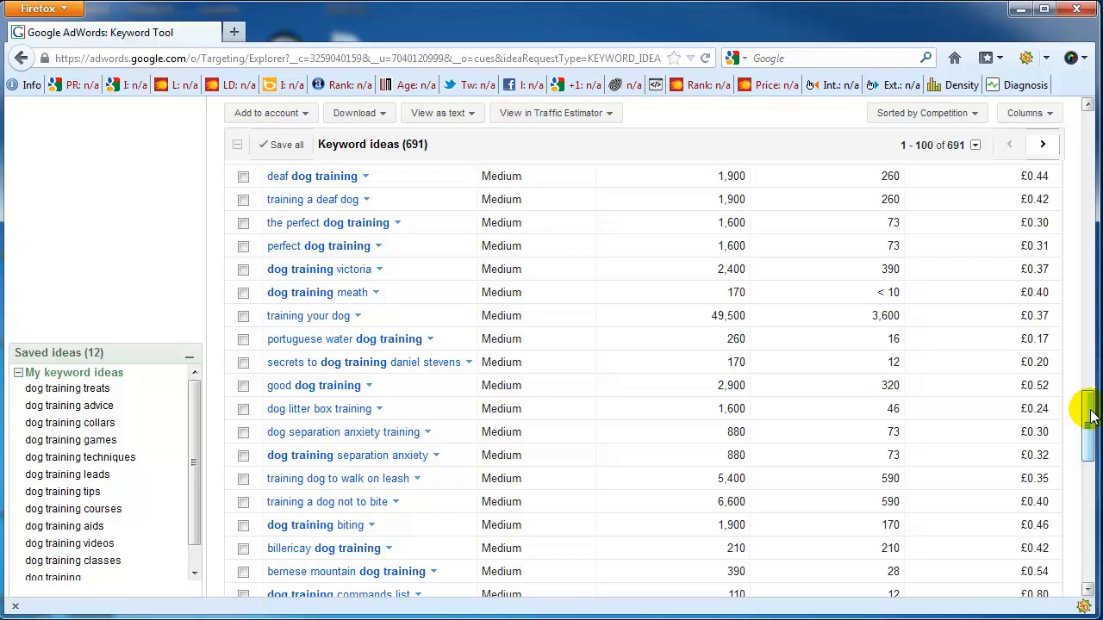
# Switch the keyword match type from Broad to Phrase.
pyautogui.moveTo(1090, 414); pyautogui.dragTo(1090, 160)
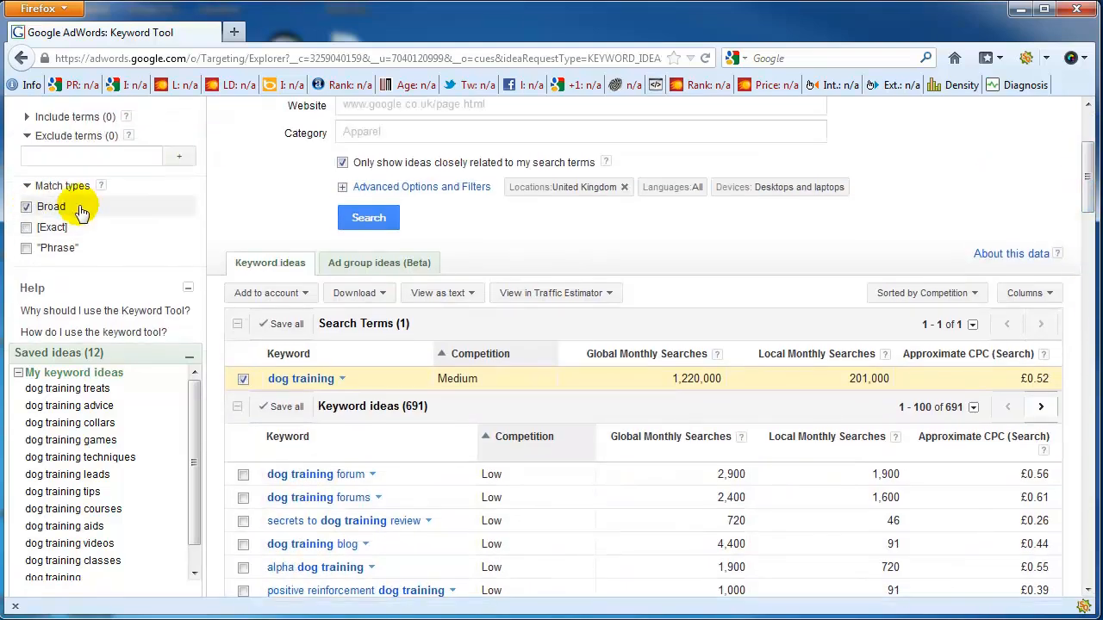
pyautogui.click(27, 209)
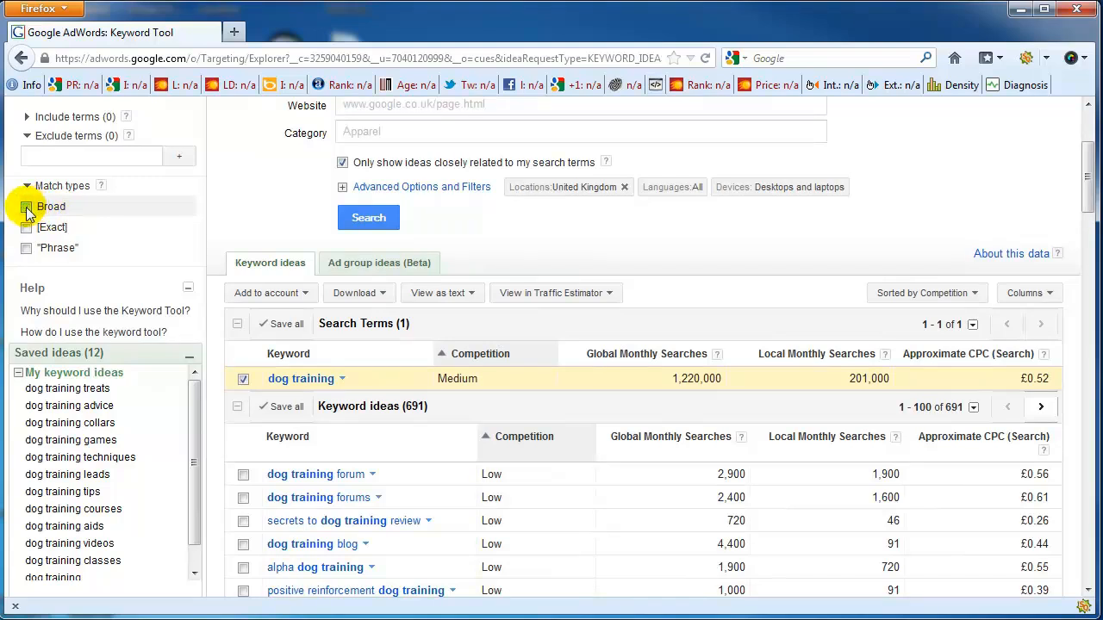
pyautogui.click(26, 248)
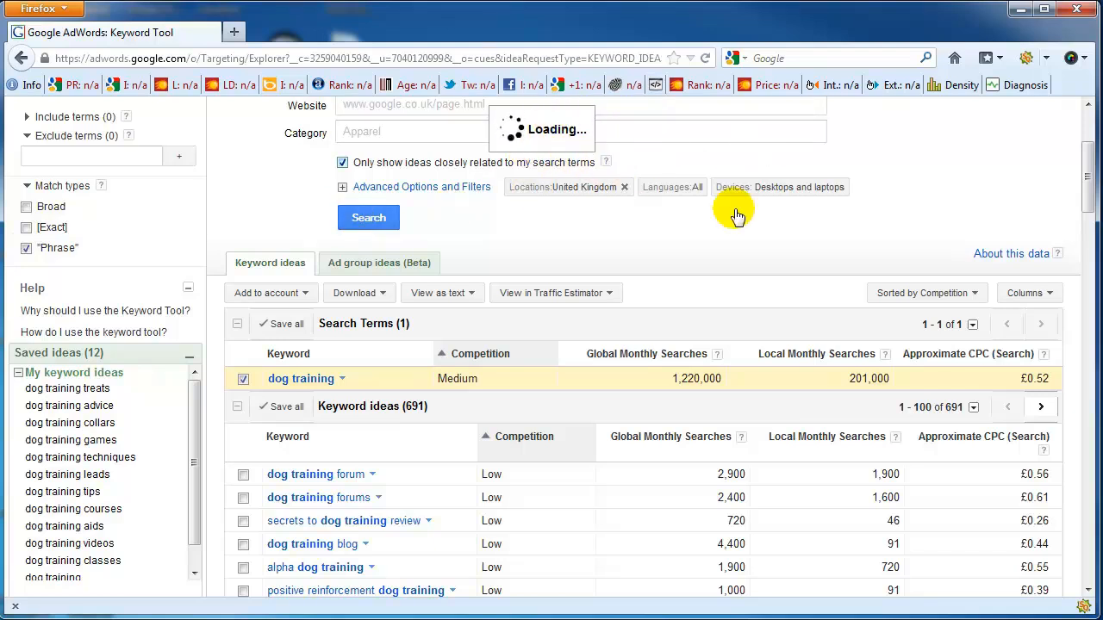
# Compare the phrase-match ideas by local monthly searches and leave them sorted by global monthly searches, highest first.
pyautogui.click(543, 440)
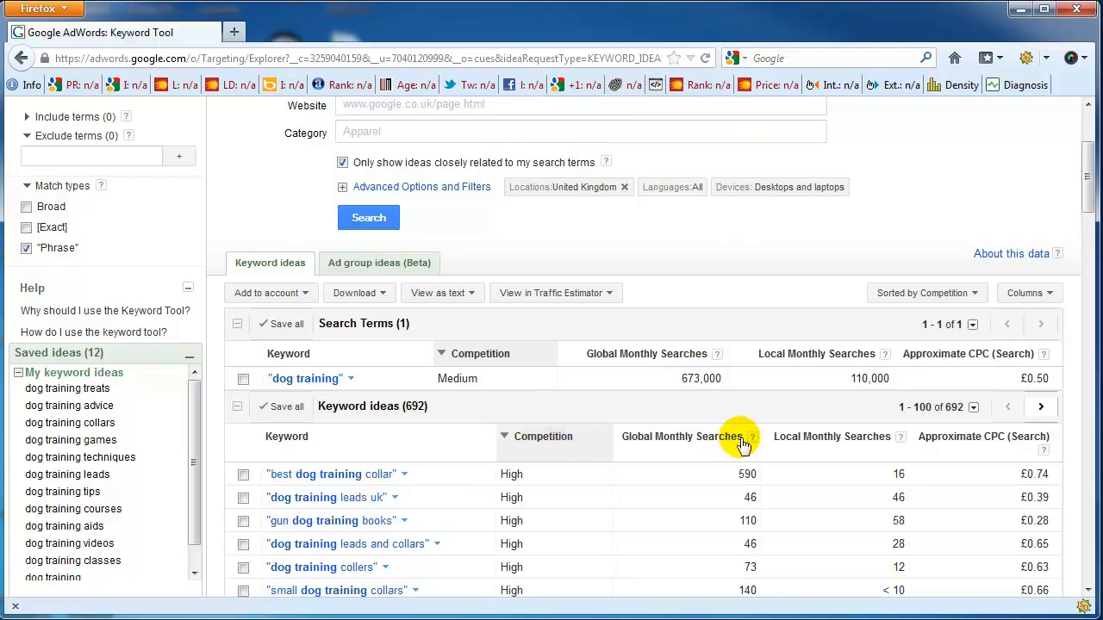
pyautogui.click(685, 446)
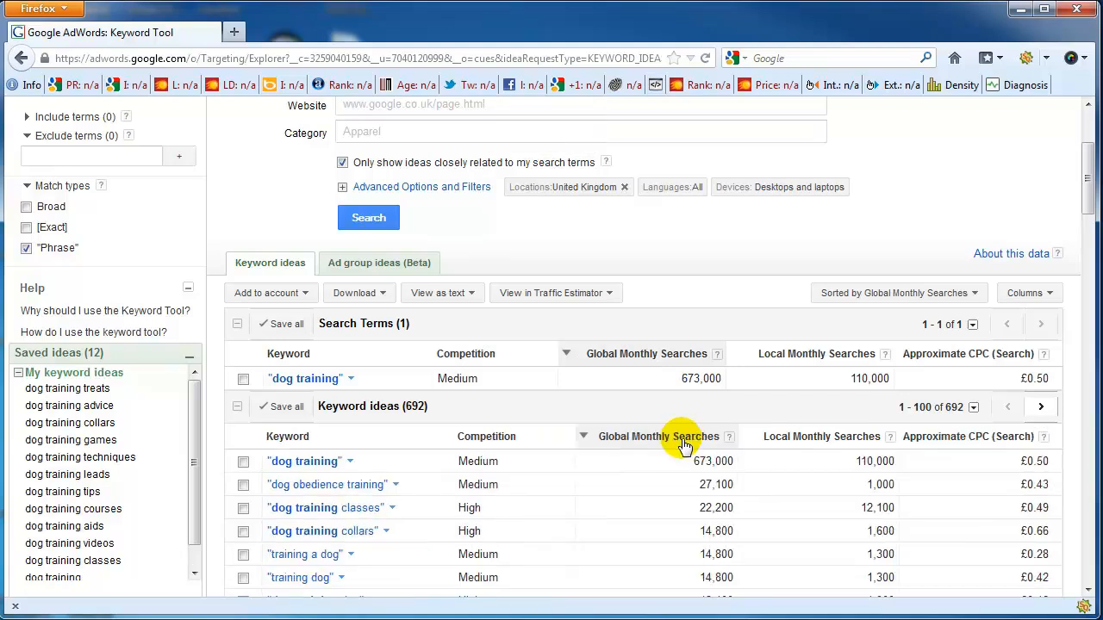
pyautogui.moveTo(1088, 166); pyautogui.dragTo(1090, 197)
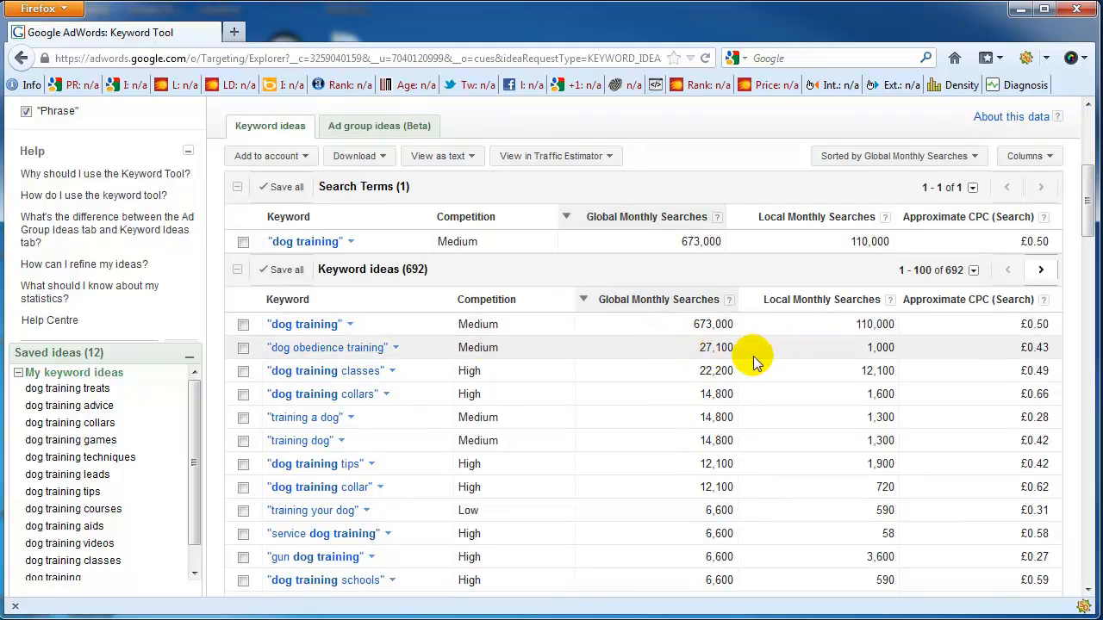
pyautogui.click(829, 303)
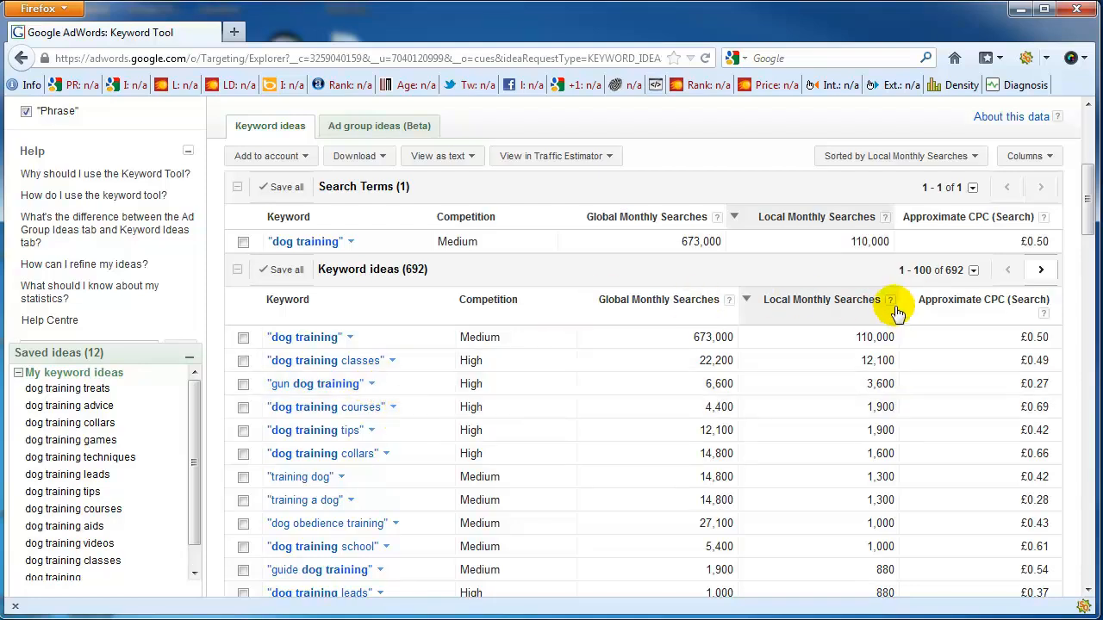
pyautogui.click(681, 308)
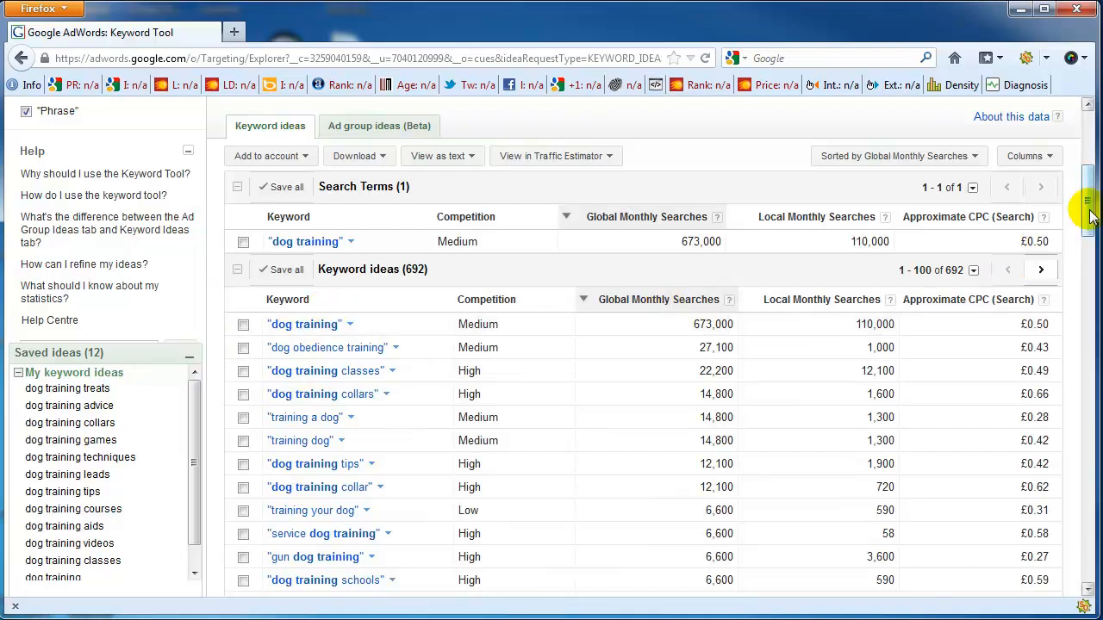
# Switch the match type from Phrase to Exact and review the search volumes of the exact-match ideas.
pyautogui.scroll(3, 1088, 186)
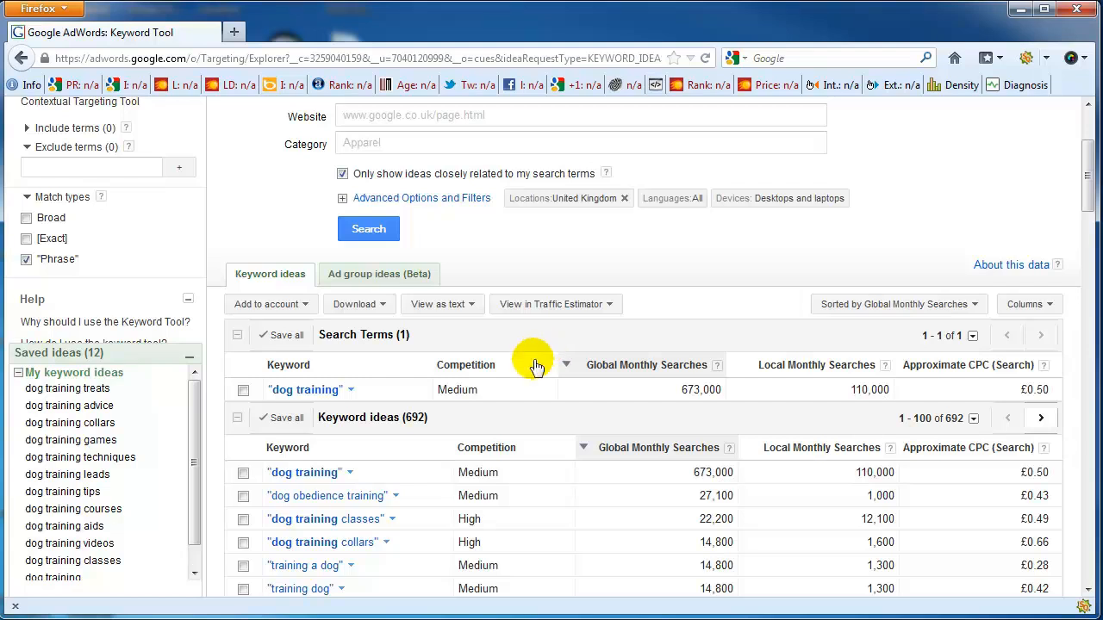
pyautogui.click(27, 240)
pyautogui.click(26, 260)
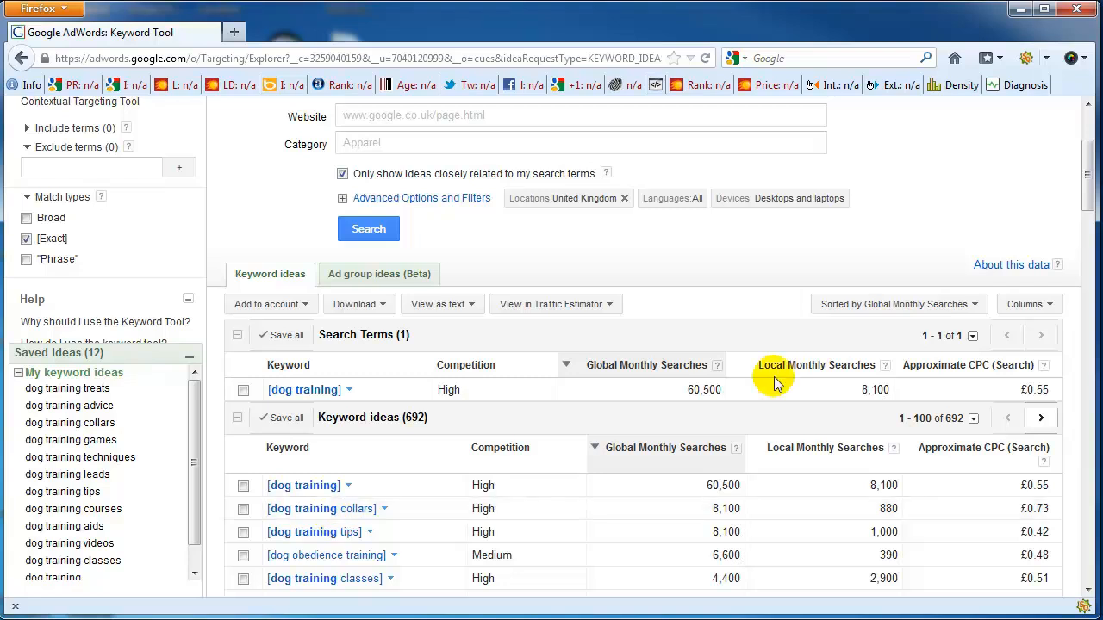
pyautogui.moveTo(1088, 193); pyautogui.dragTo(1084, 160)
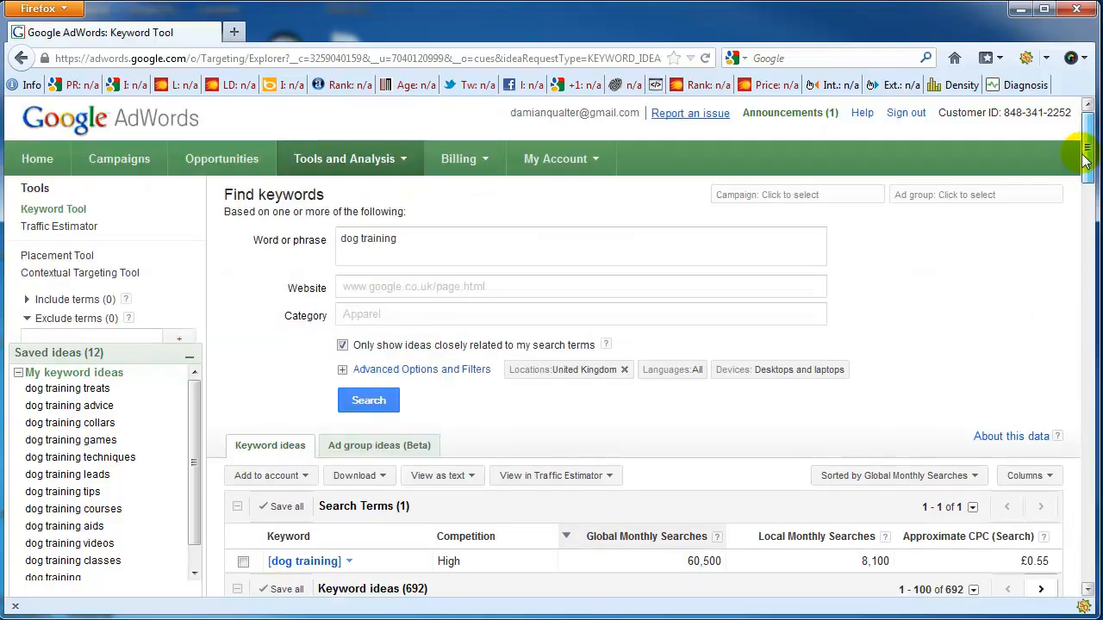